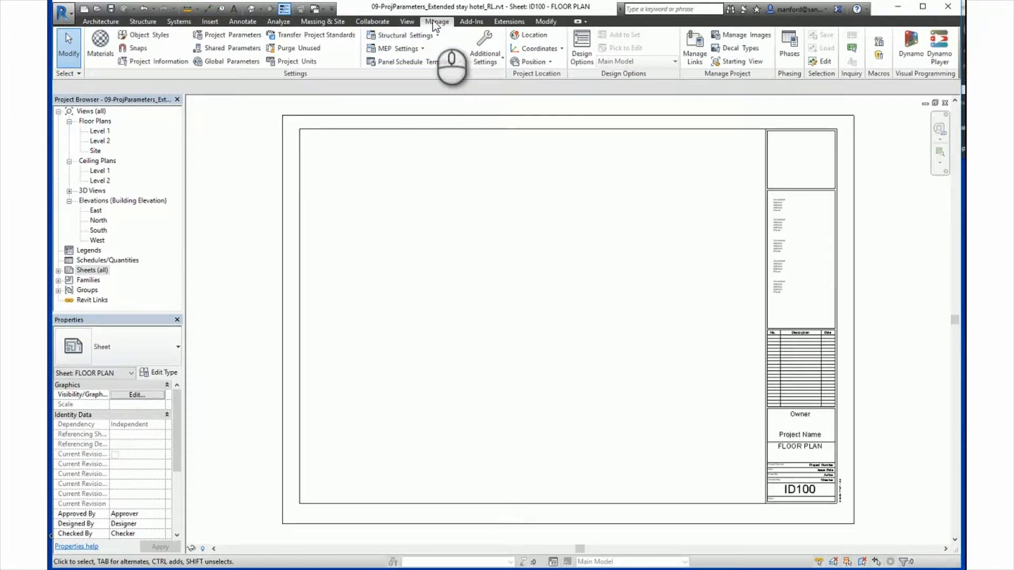
Open the project parameters and start adding a new project parameter.
left_click(207, 37)
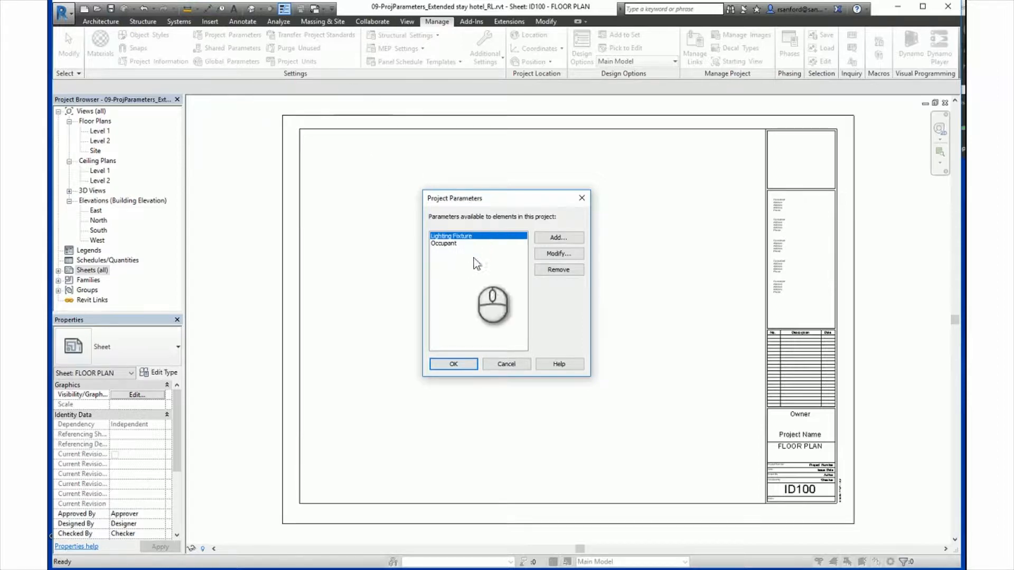
left_click(555, 239)
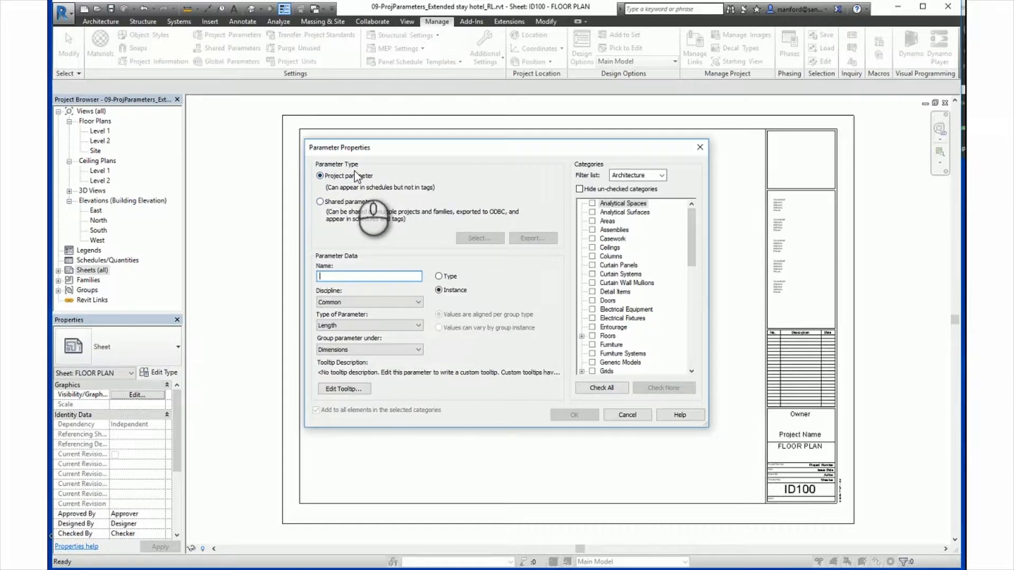
left_click(327, 278)
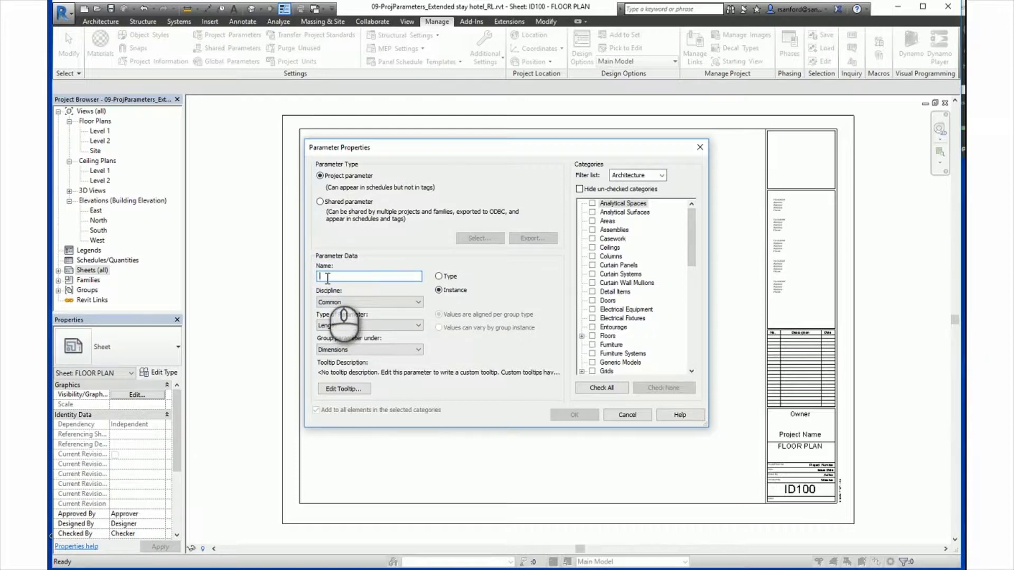
Examine the discipline, parameter type, grouping, category and type/instance options available for the new parameter.
left_click(347, 303)
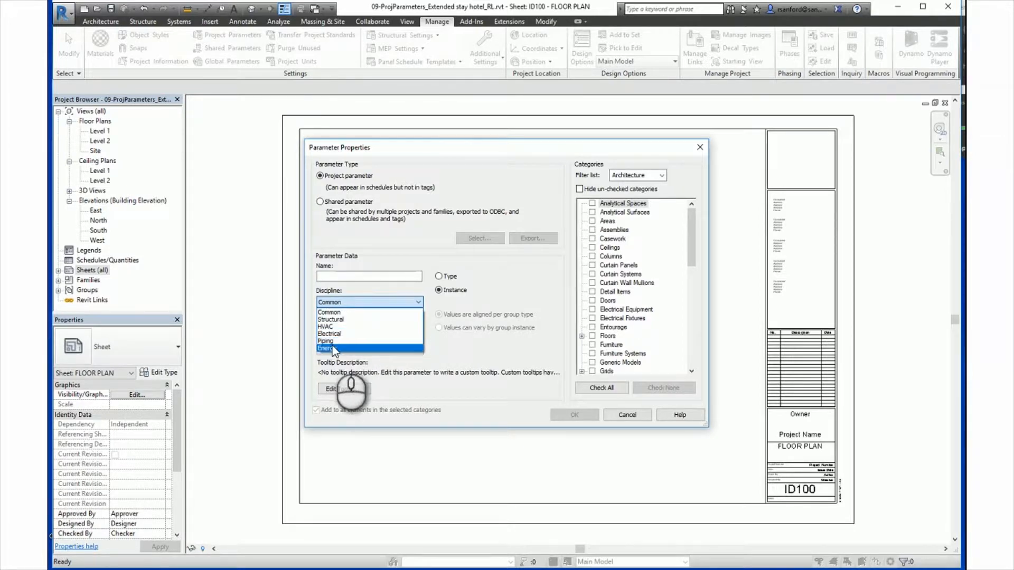
left_click(357, 311)
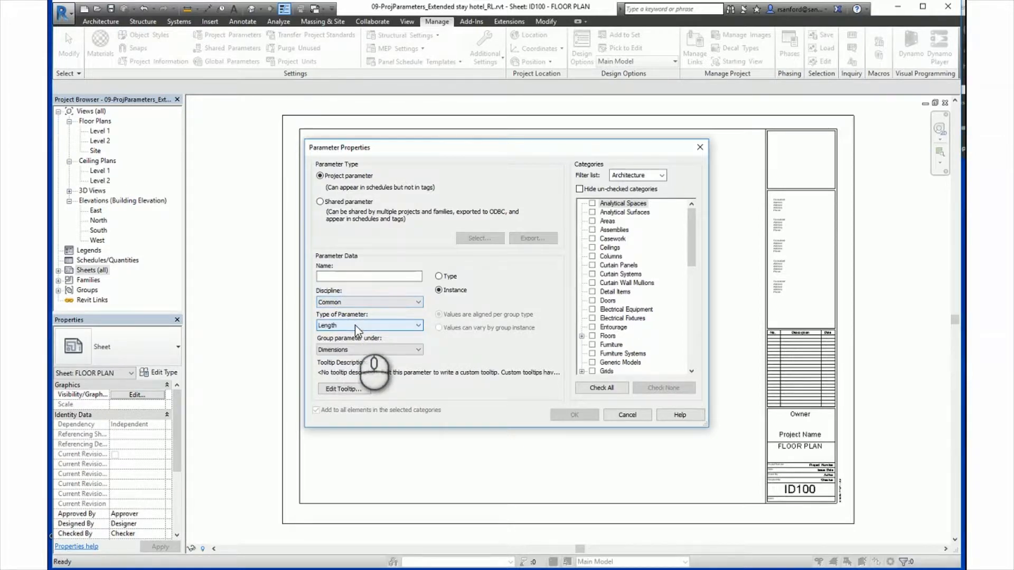
left_click(357, 327)
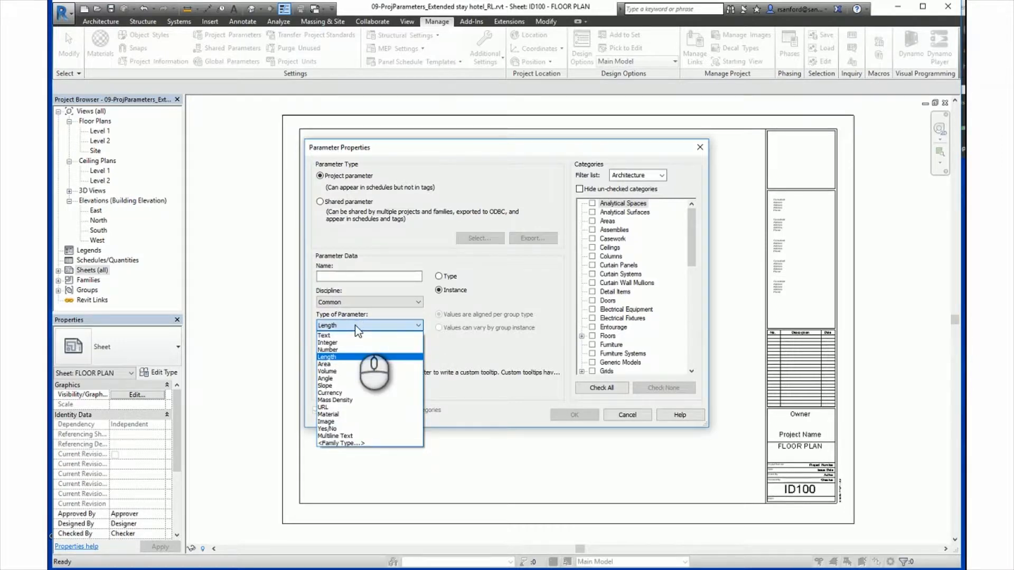
left_click(356, 326)
left_click(355, 350)
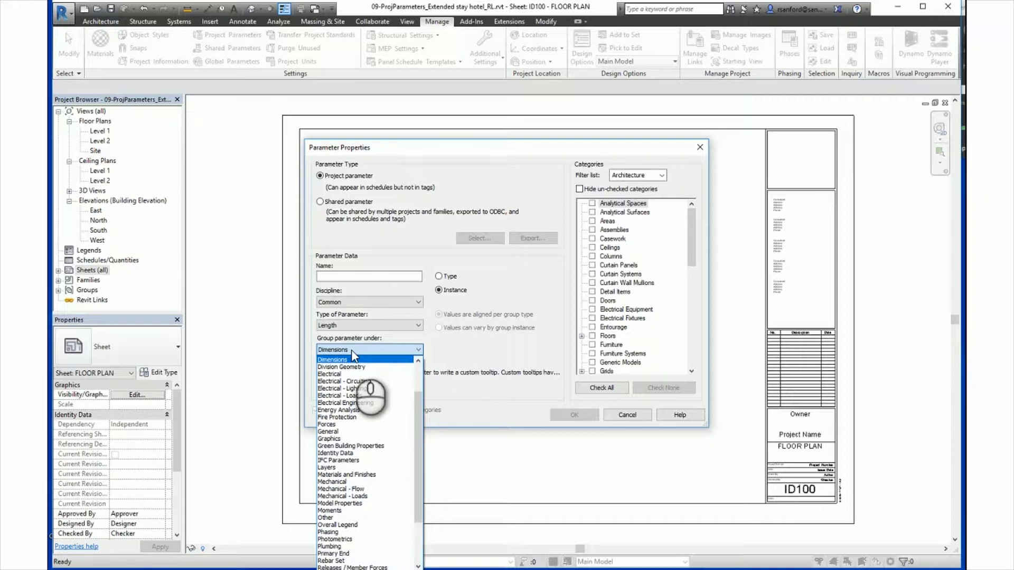
left_click(465, 350)
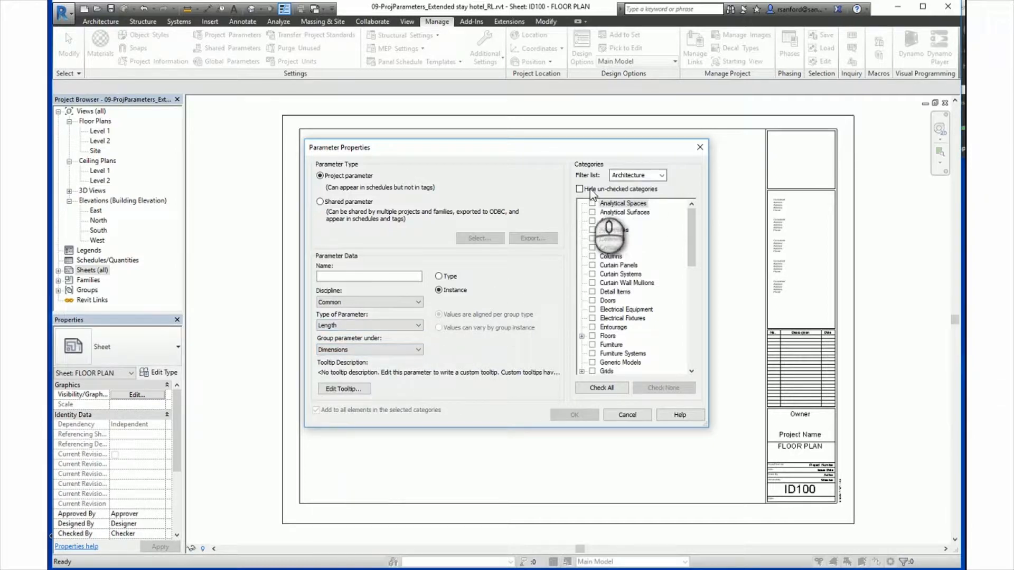
mouse_move(691, 238)
left_mouse_down()
mouse_move(694, 352)
mouse_move(680, 227)
left_mouse_up()
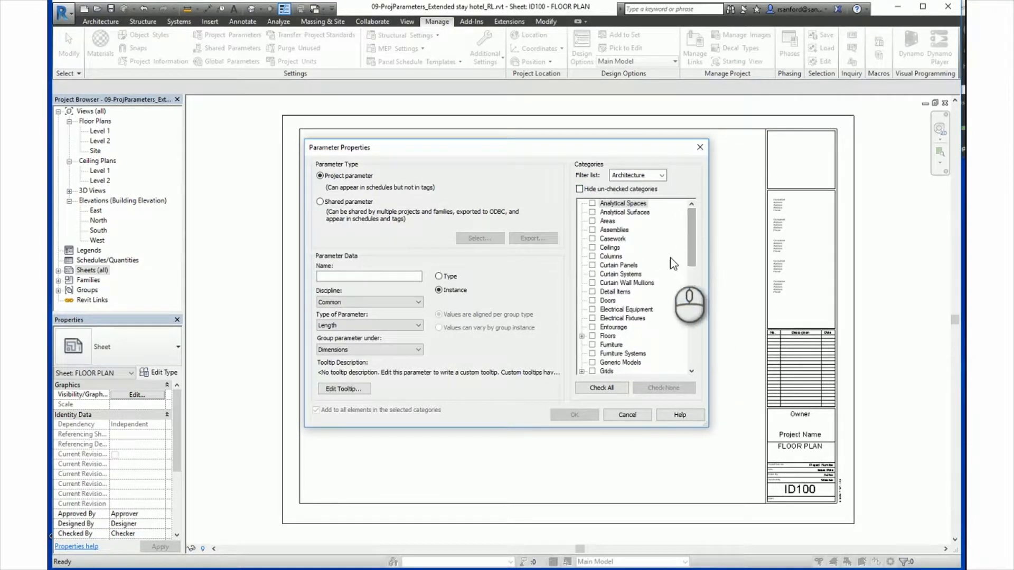
left_click(439, 276)
scroll(442, 326, "down", 1)
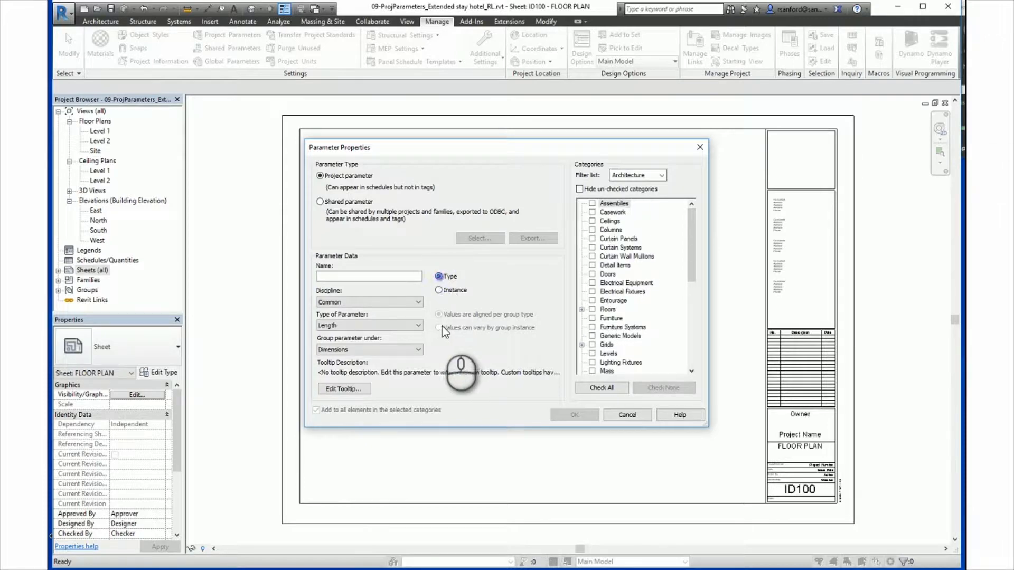
left_click(439, 291)
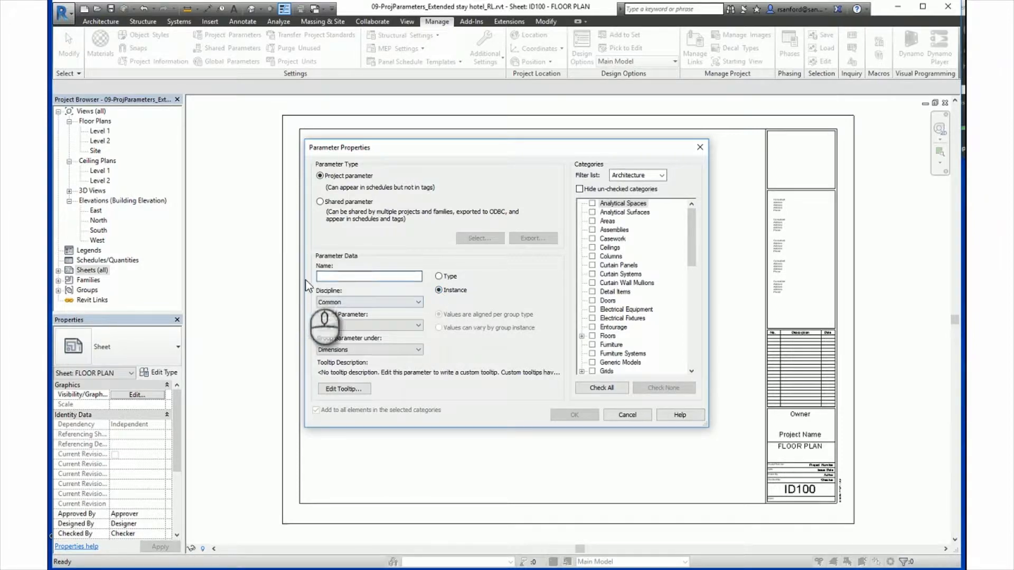
Name the parameter Room Type and make it a Text parameter grouped under Text.
left_click(328, 276)
type("R")
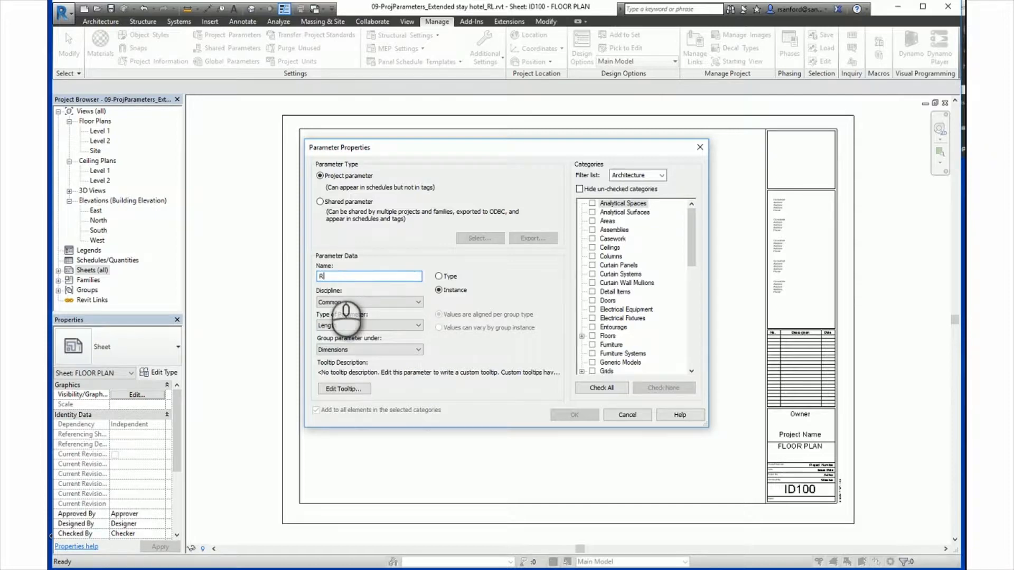
type("oom ")
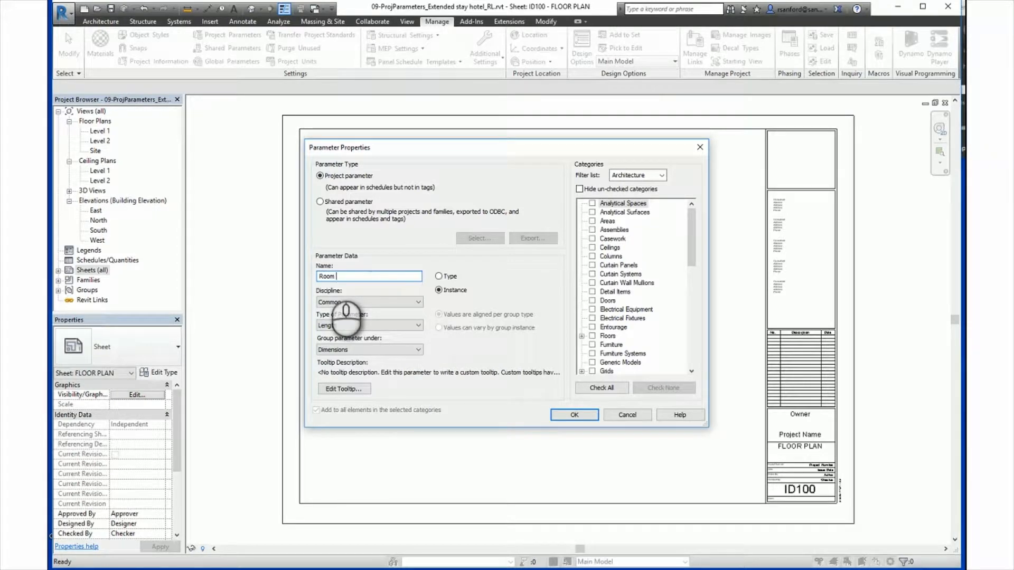
type("Type")
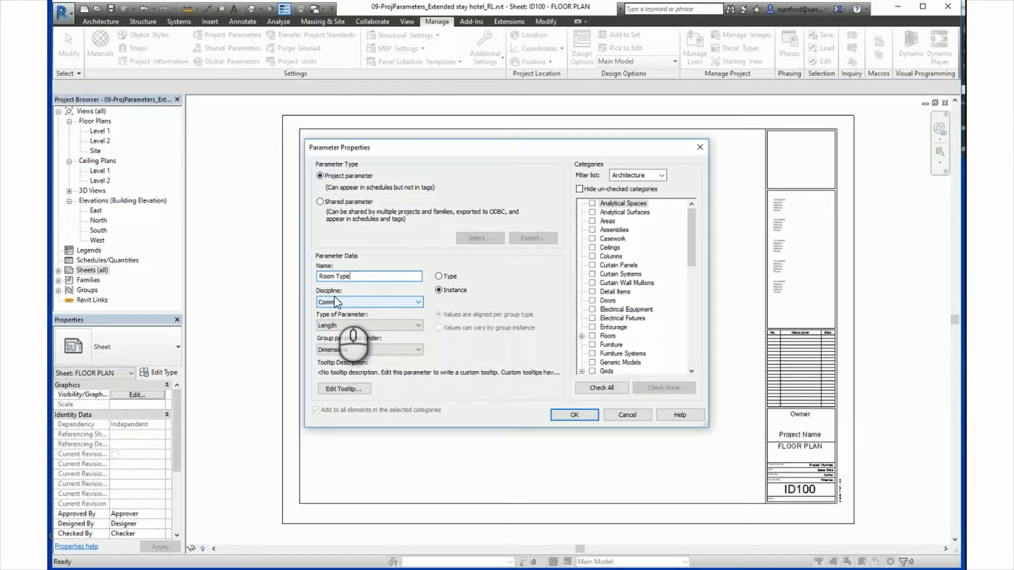
left_click(336, 326)
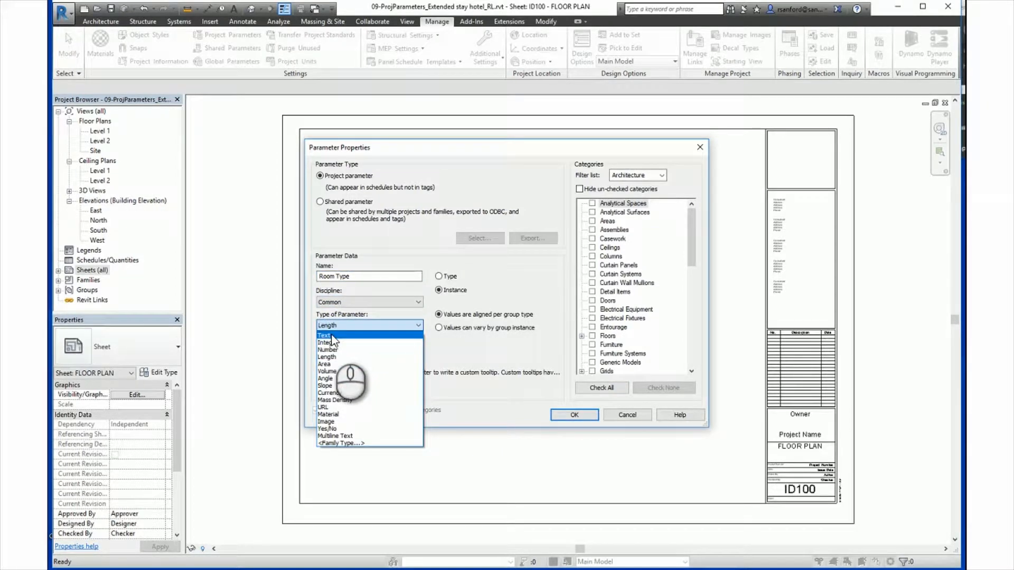
left_click(333, 337)
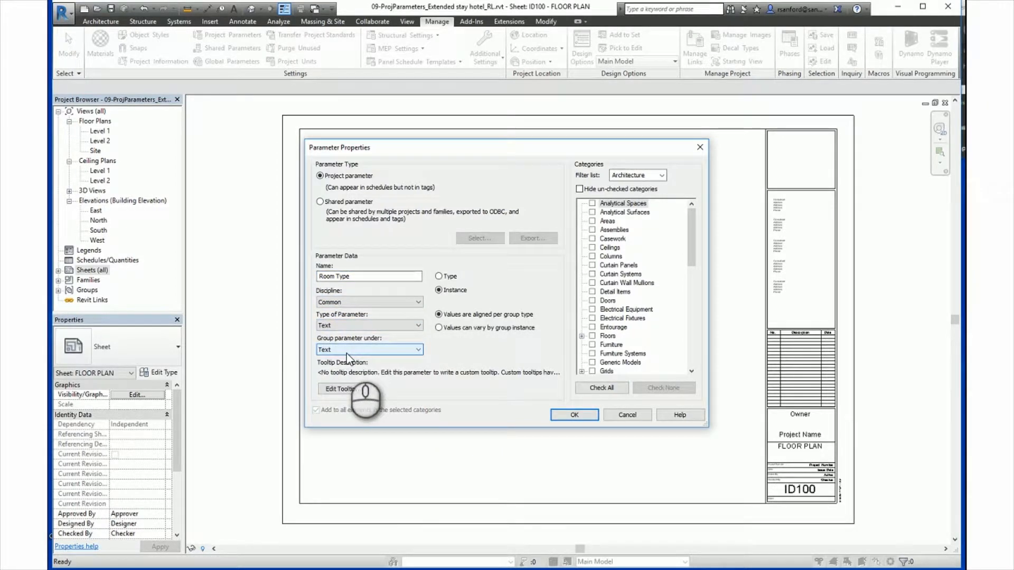
left_click(346, 351)
left_click(337, 350)
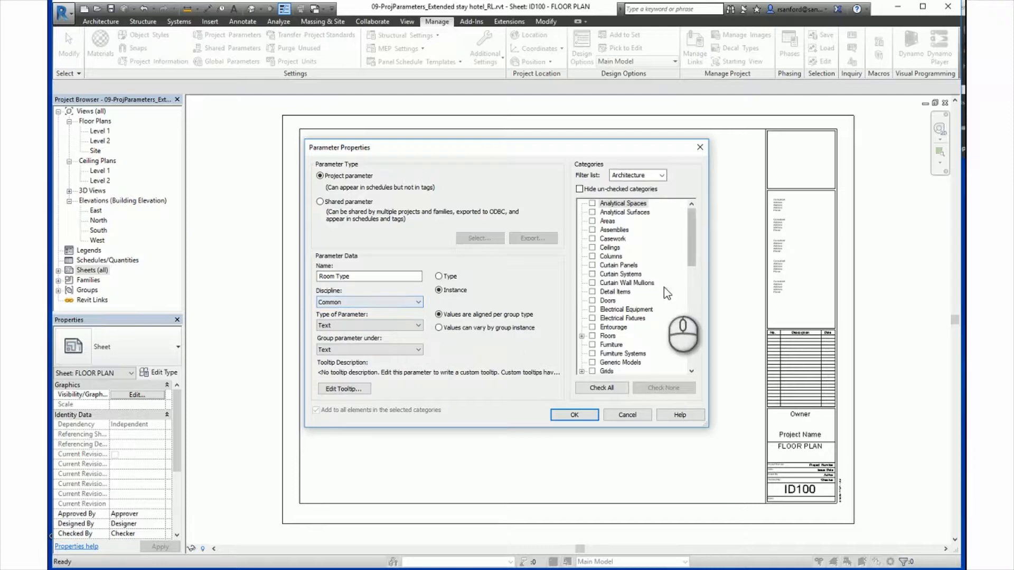
Assign the Room Type parameter to the Rooms category and add it to the project.
scroll(660, 288, "down", 5)
scroll(658, 288, "down", 1)
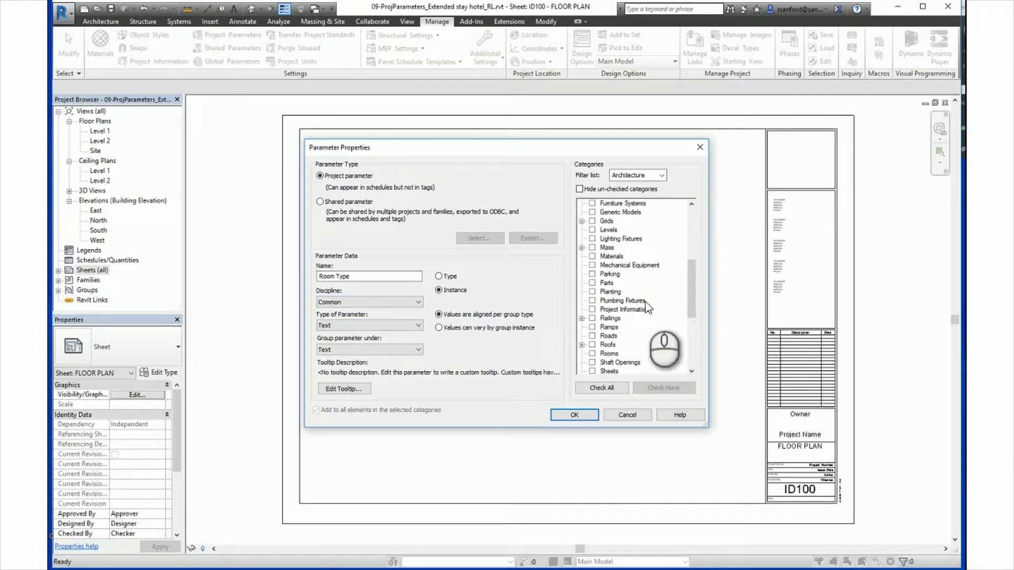
left_click(593, 354)
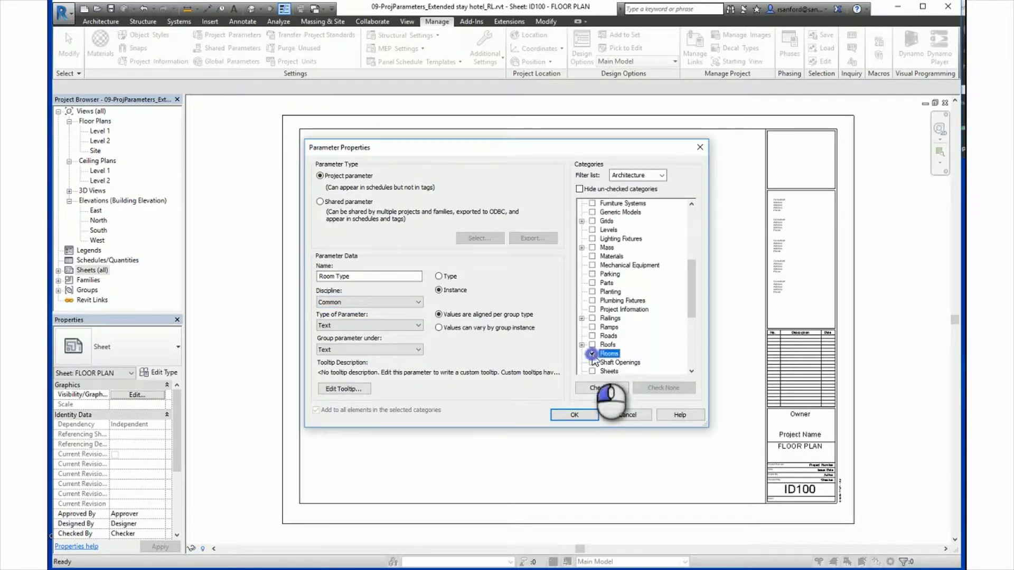
left_click(573, 417)
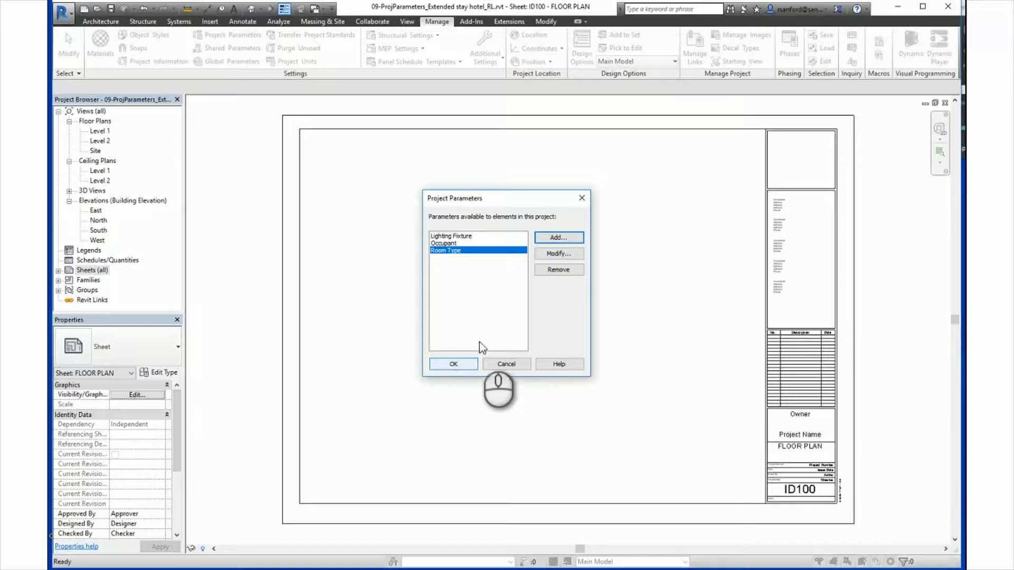
Start another project parameter and name it Acoustic Rating.
left_click(559, 238)
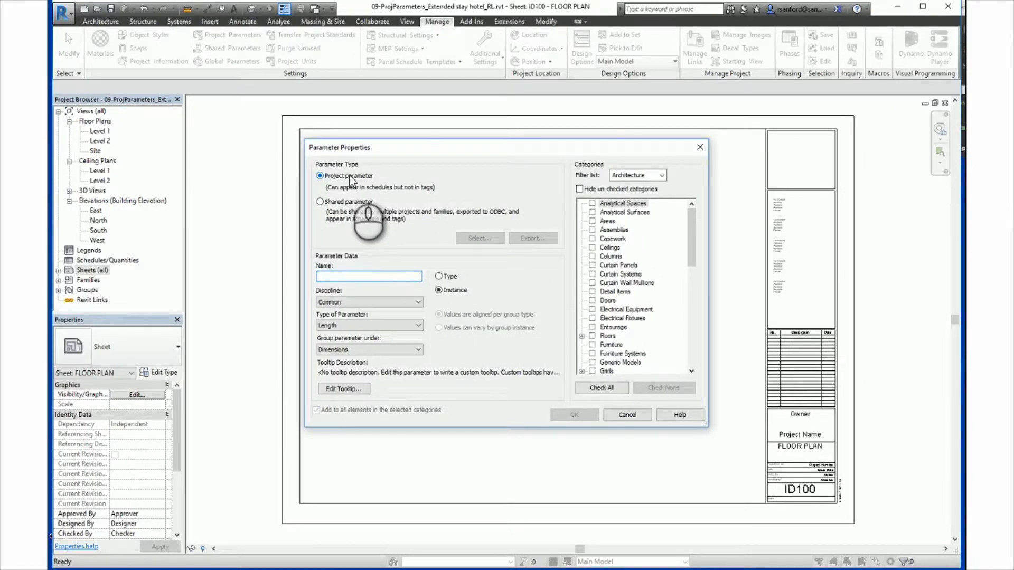
left_click(326, 275)
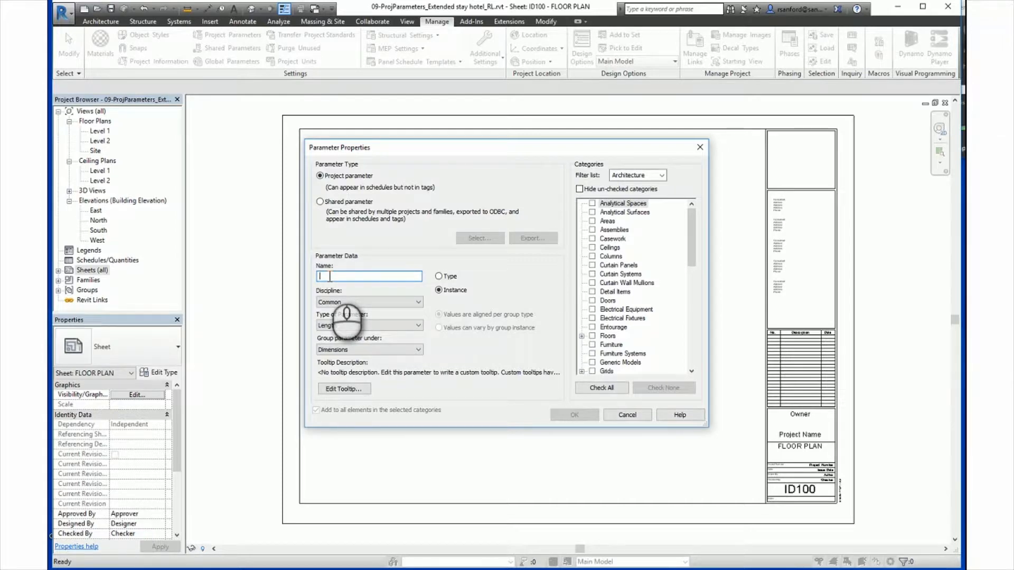
type("Acou")
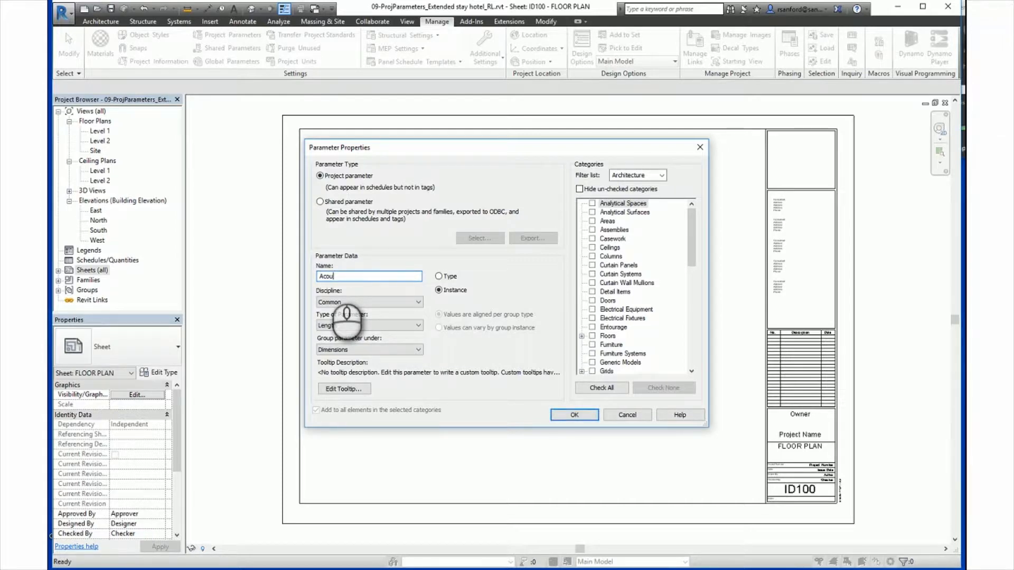
type("stic Rati")
type("ng")
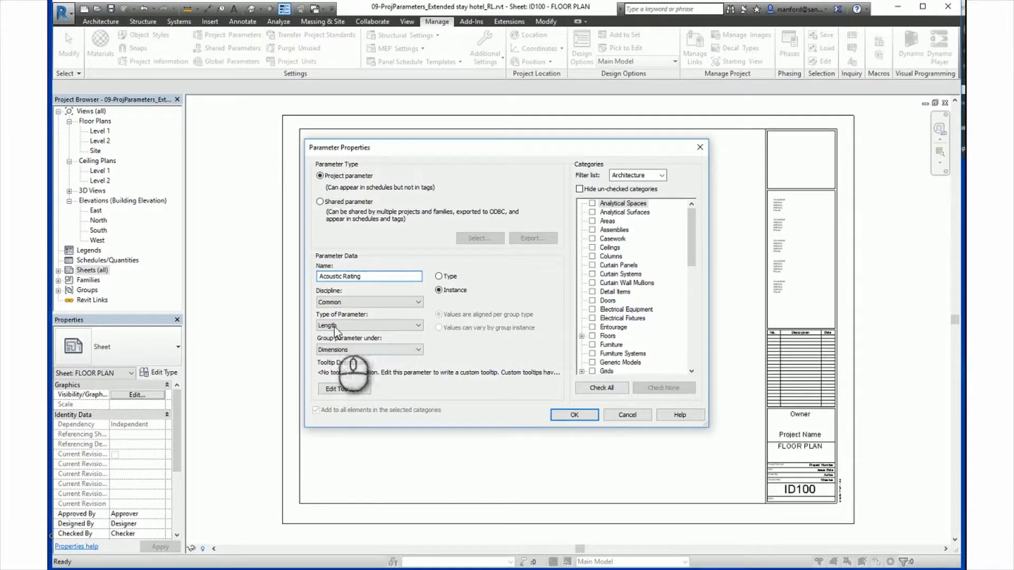
Set the Acoustic Rating parameter's type to Text and group it under Identity Data.
left_click(354, 324)
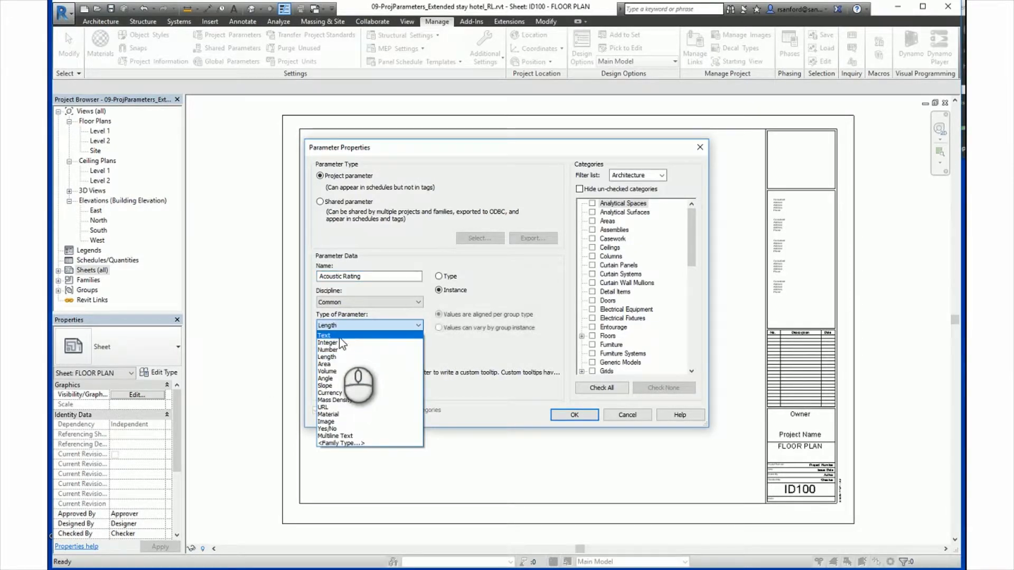
left_click(338, 337)
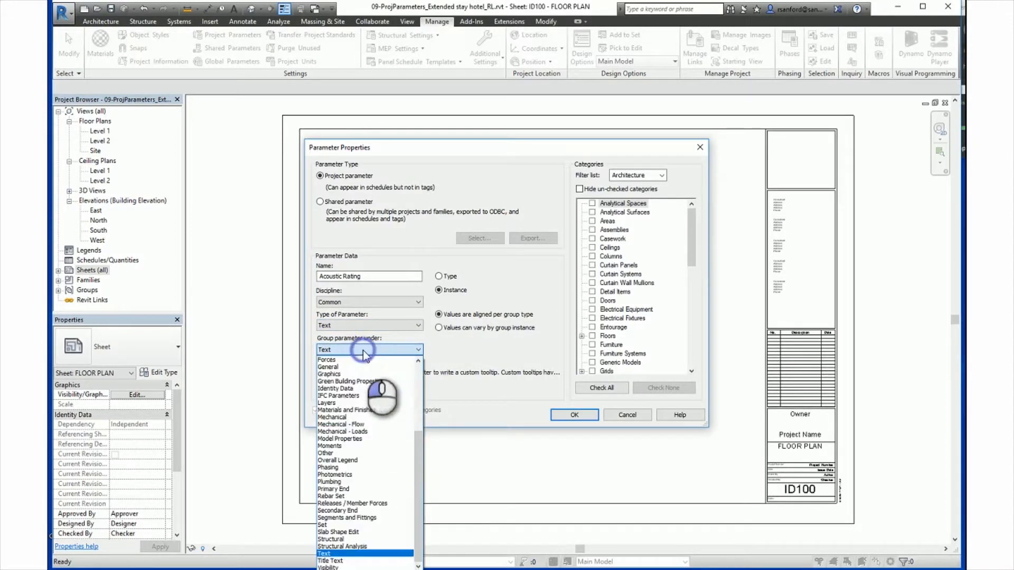
left_click(363, 350)
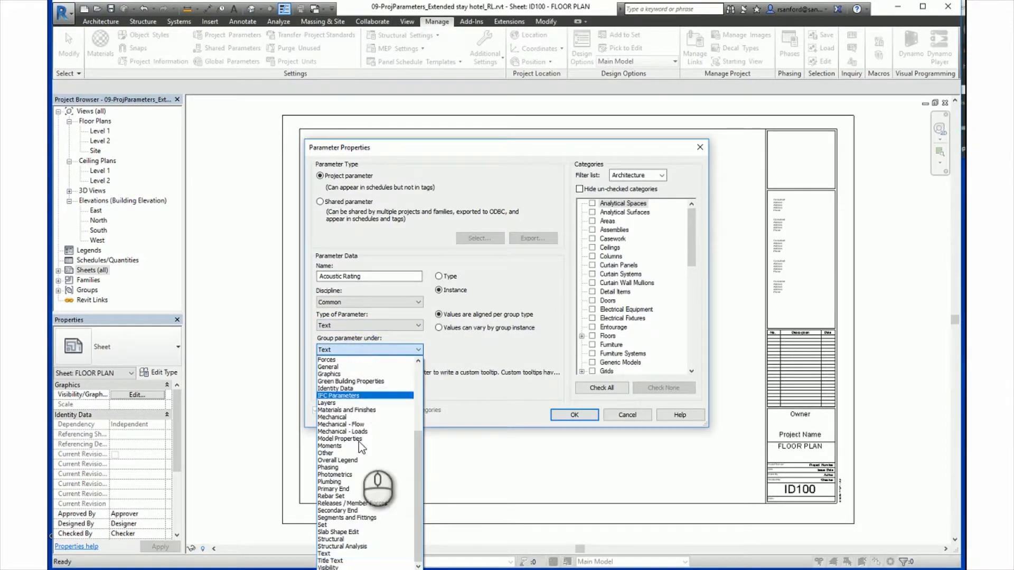
left_click(339, 389)
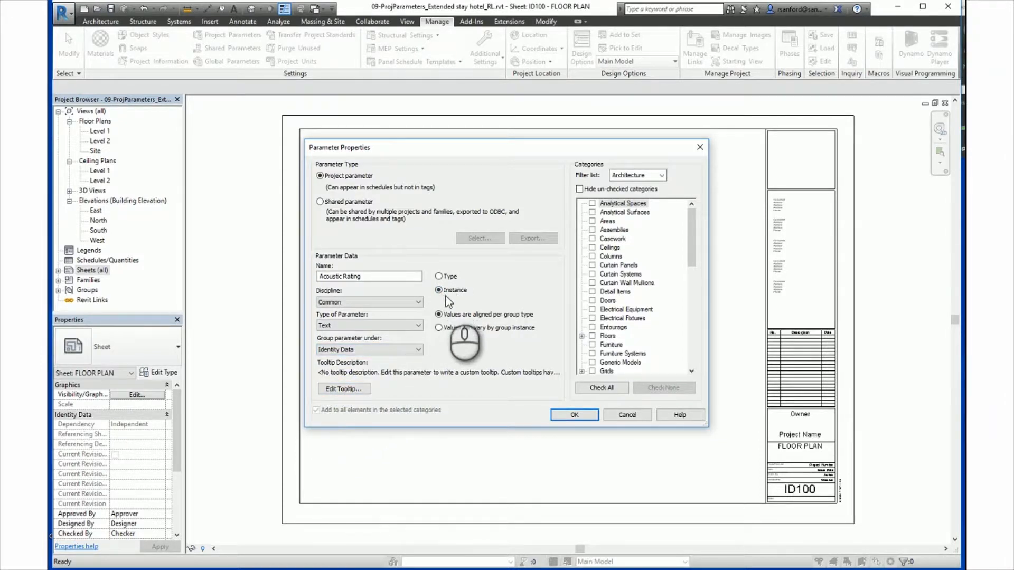
Assign the Acoustic Rating parameter to the Sheets category and accept the project parameter changes.
scroll(626, 302, "down", 2)
scroll(625, 301, "down", 8)
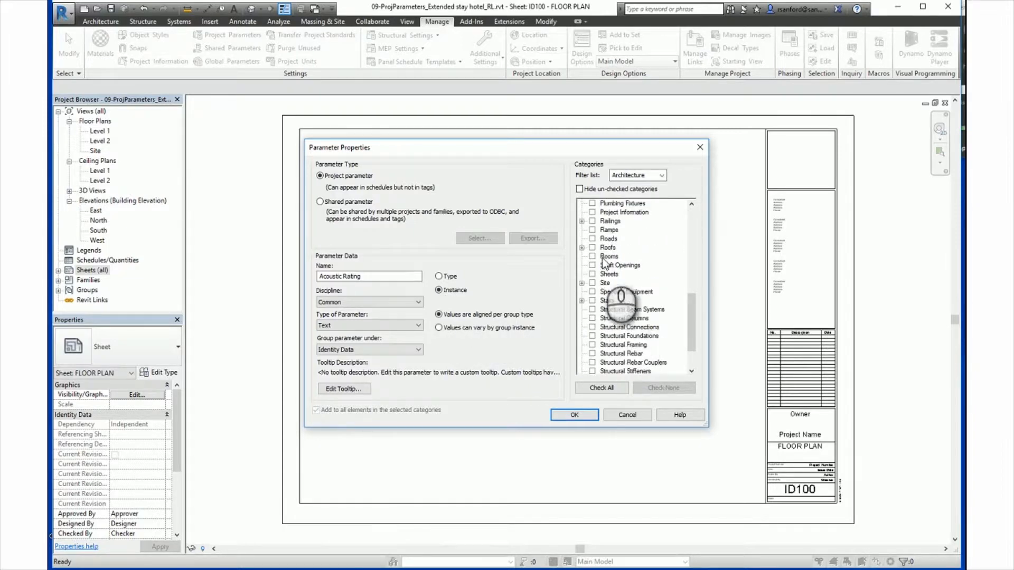
left_click(592, 274)
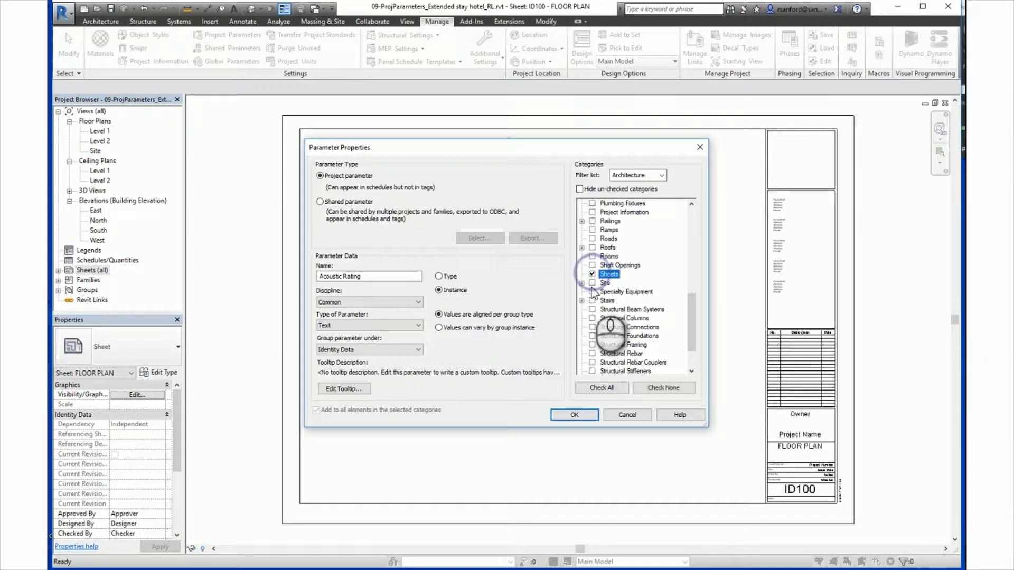
left_click(569, 415)
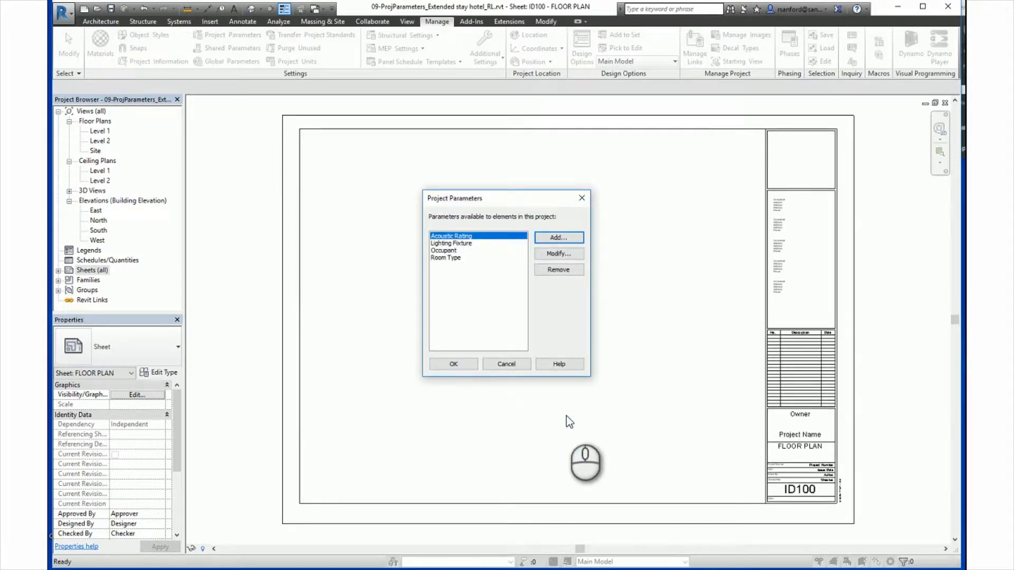
left_click(454, 364)
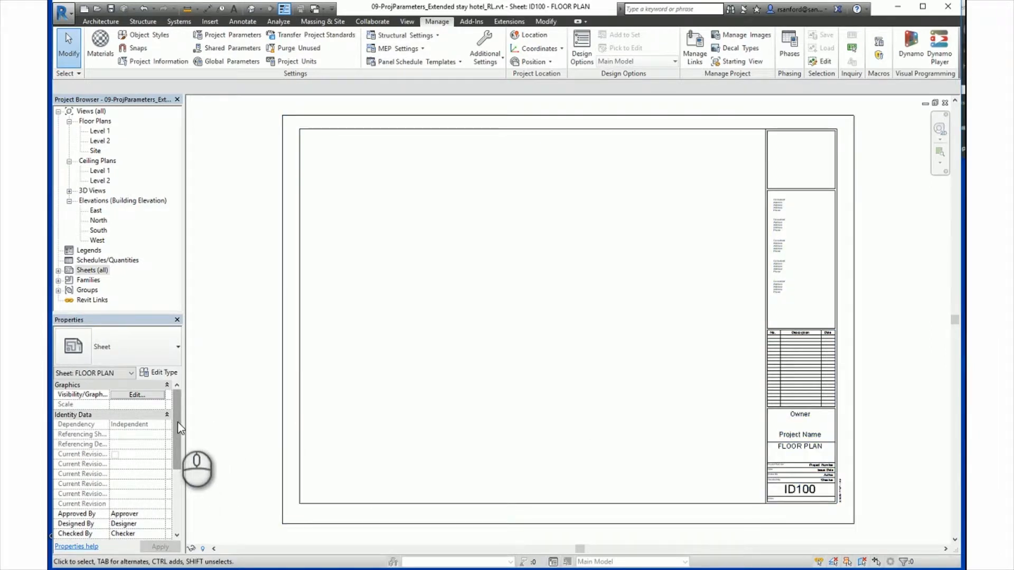
Check the FLOOR PLAN sheet's Identity Data properties for the Acoustic Rating parameter.
scroll(153, 429, "down", 3)
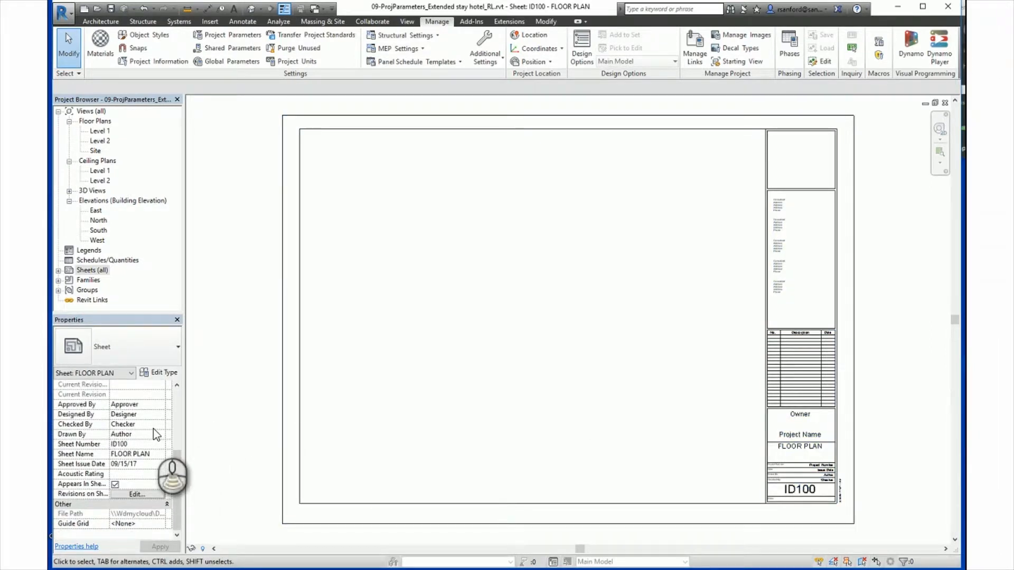
scroll(97, 494, "up", 1)
scroll(98, 494, "up", 3)
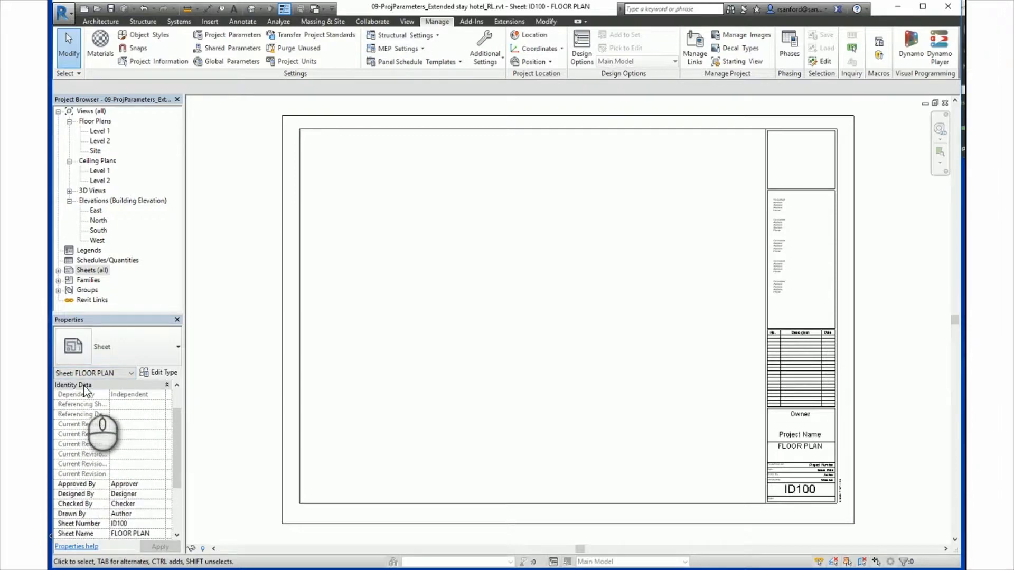
scroll(85, 391, "down", 3)
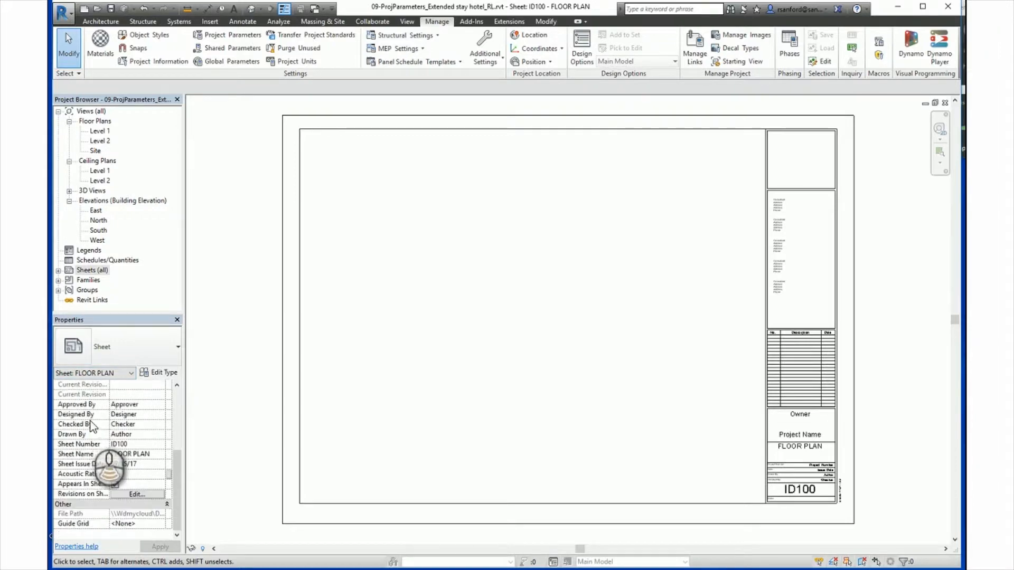
Check the Acoustic Rating parameter in the properties of sheets ID100 and ID102, closing the ID102 sheet view when done.
left_click(116, 474)
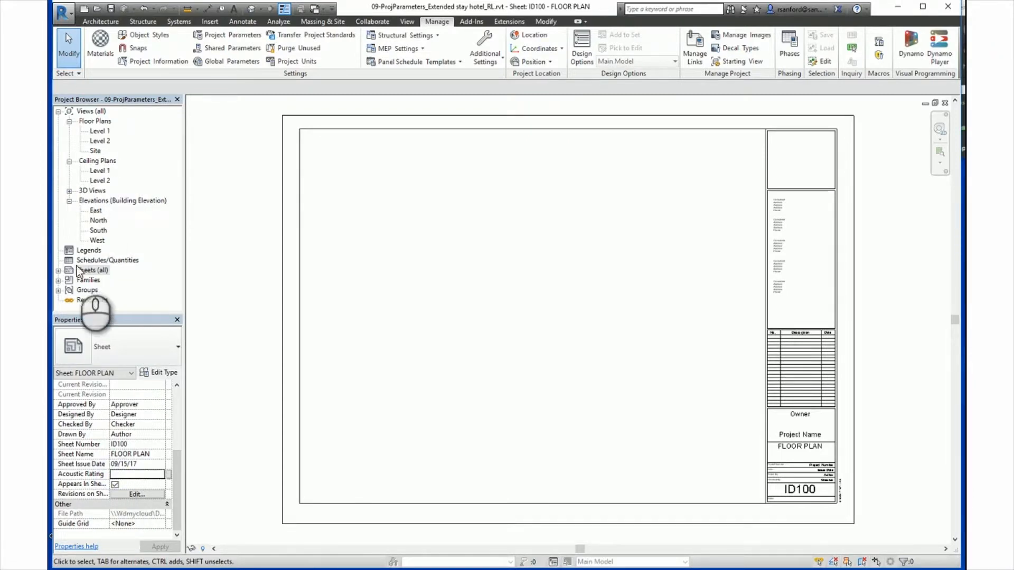
left_click(58, 271)
double_click(111, 220)
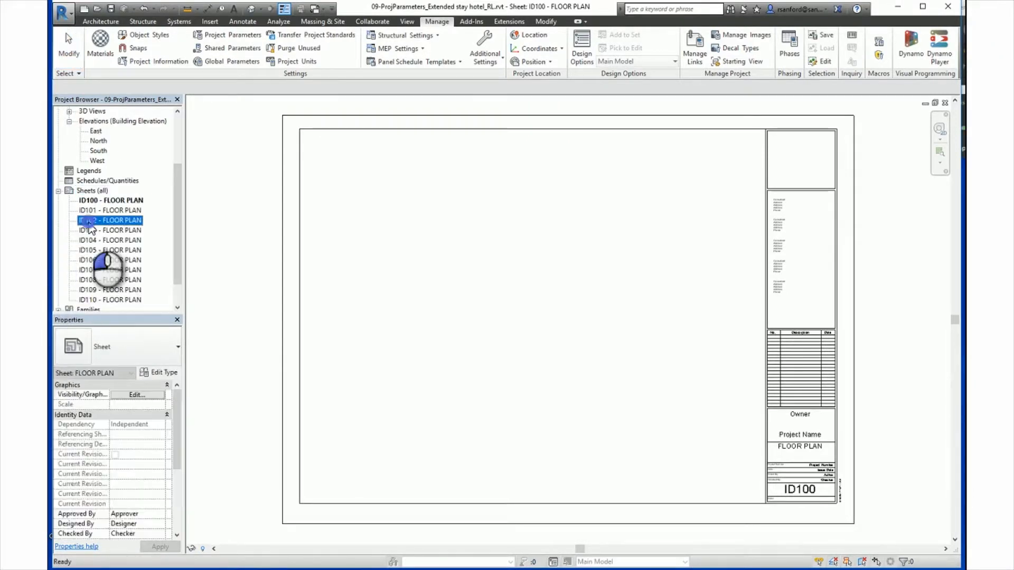
scroll(84, 488, "down", 3)
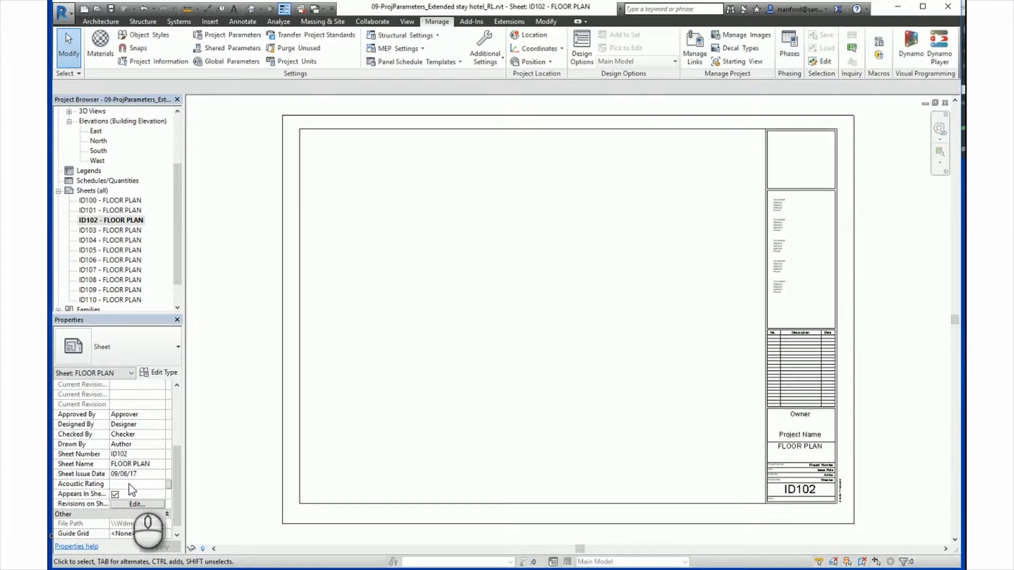
scroll(128, 484, "up", 5)
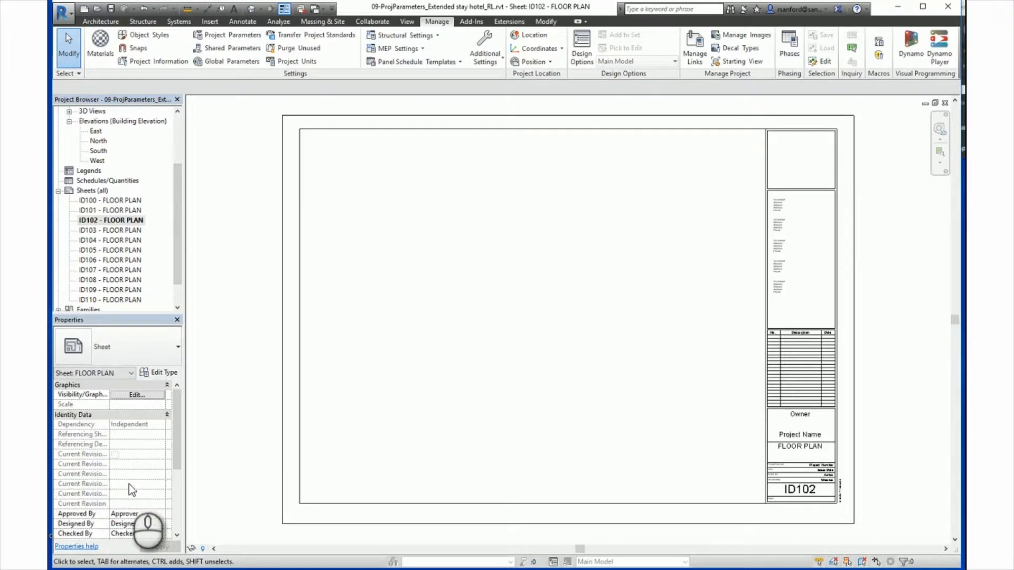
left_click(945, 103)
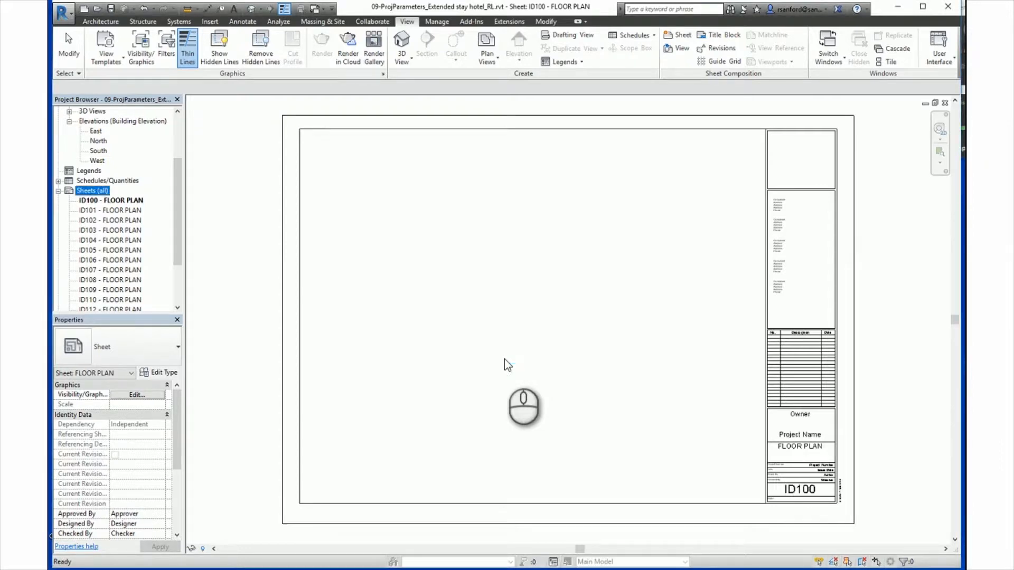
Create a sheet list schedule with the fields Acoustic Rating, Sheet Number and Sheet Name, in that order.
left_click(407, 22)
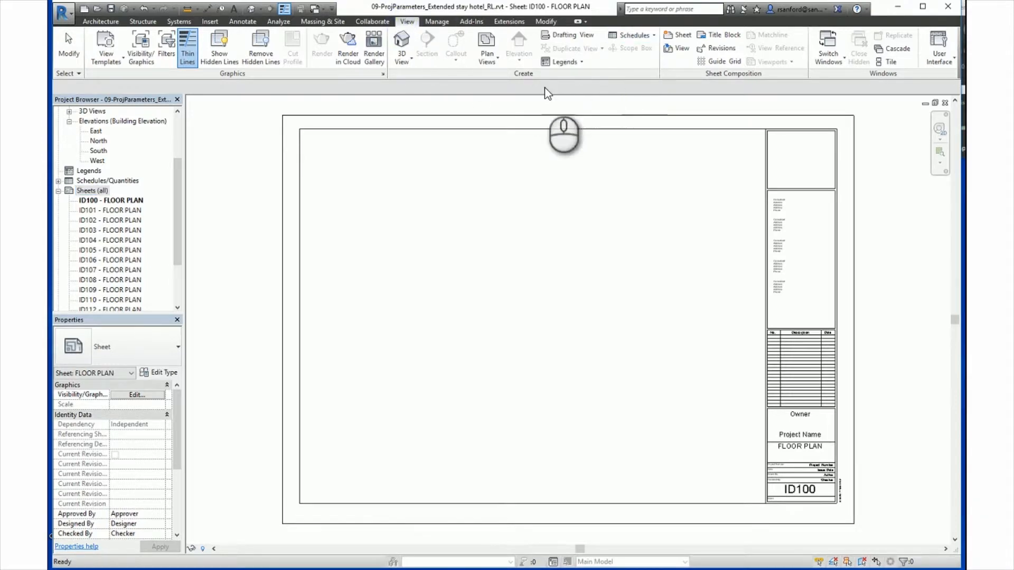
left_click(655, 37)
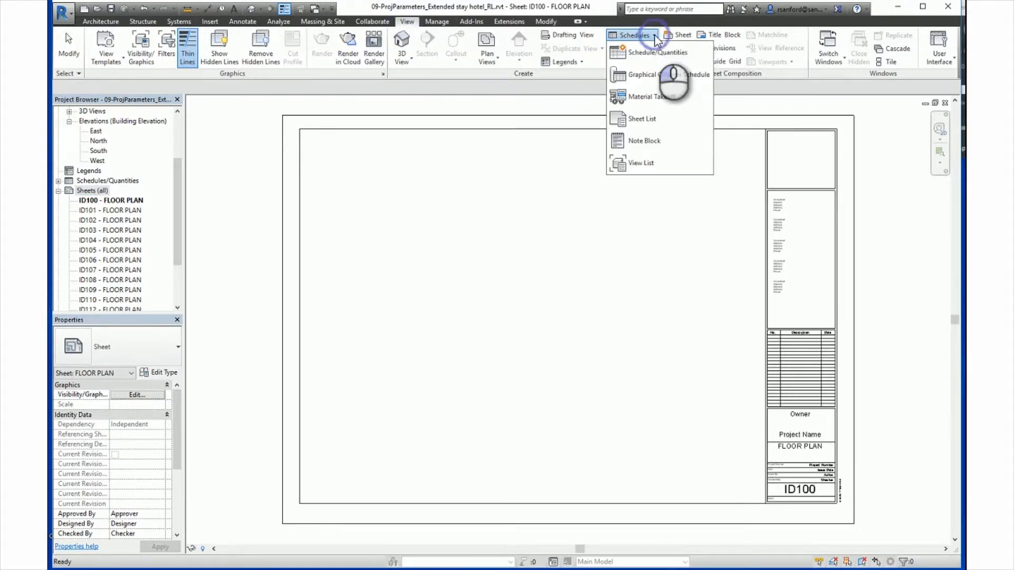
left_click(645, 125)
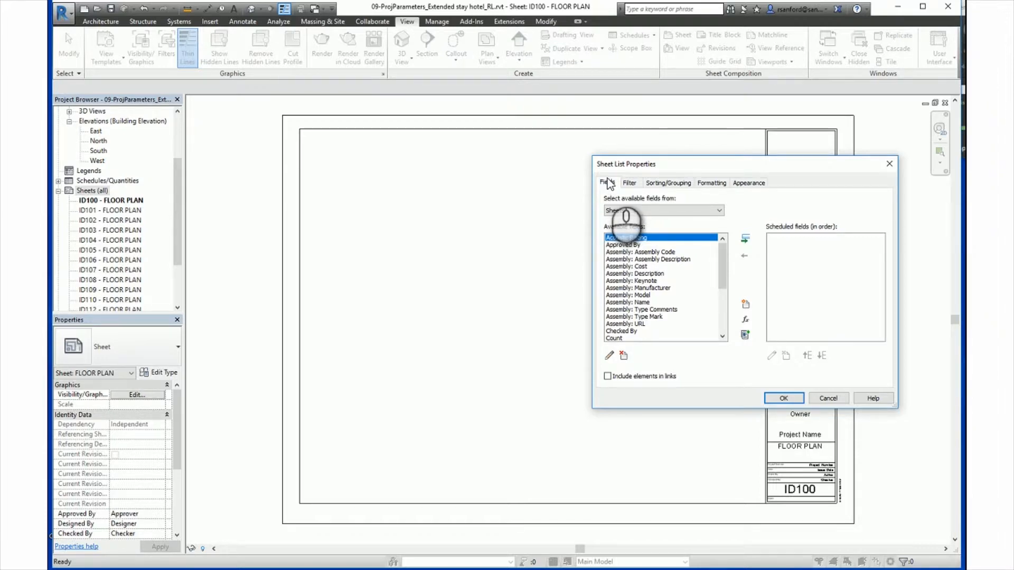
left_click(745, 241)
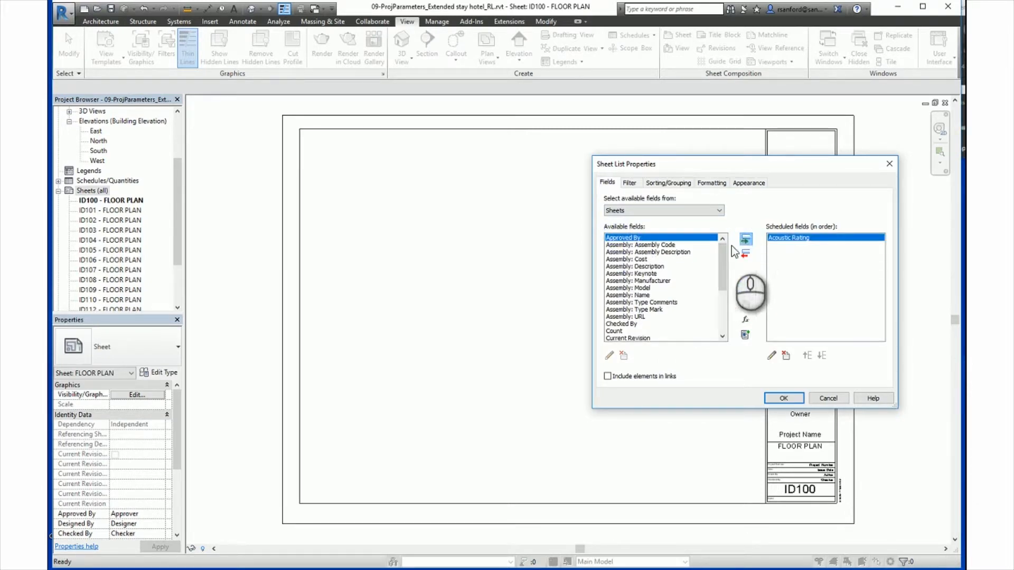
scroll(661, 303, "down", 4)
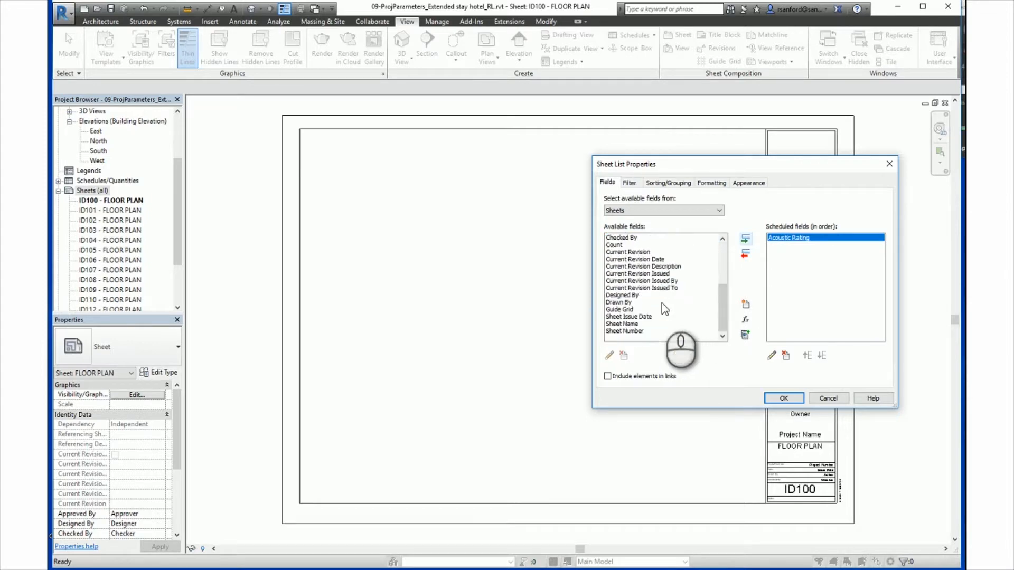
left_click(622, 331)
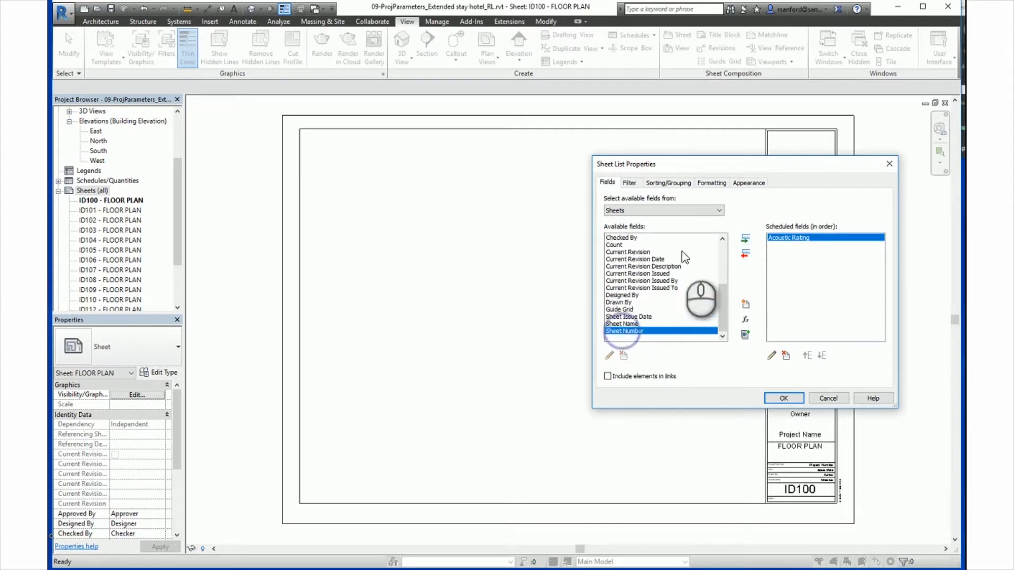
left_click(745, 240)
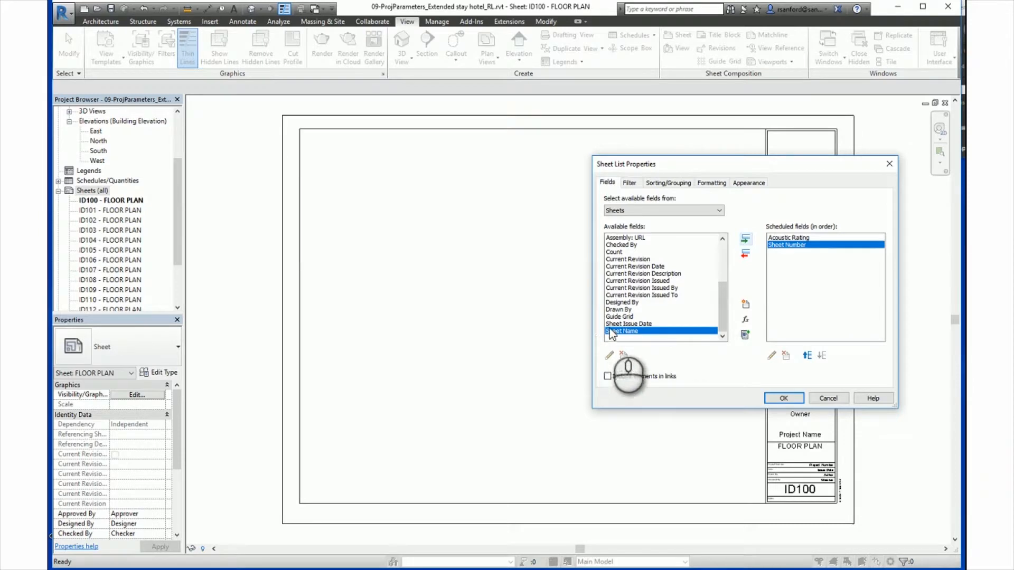
left_click(745, 240)
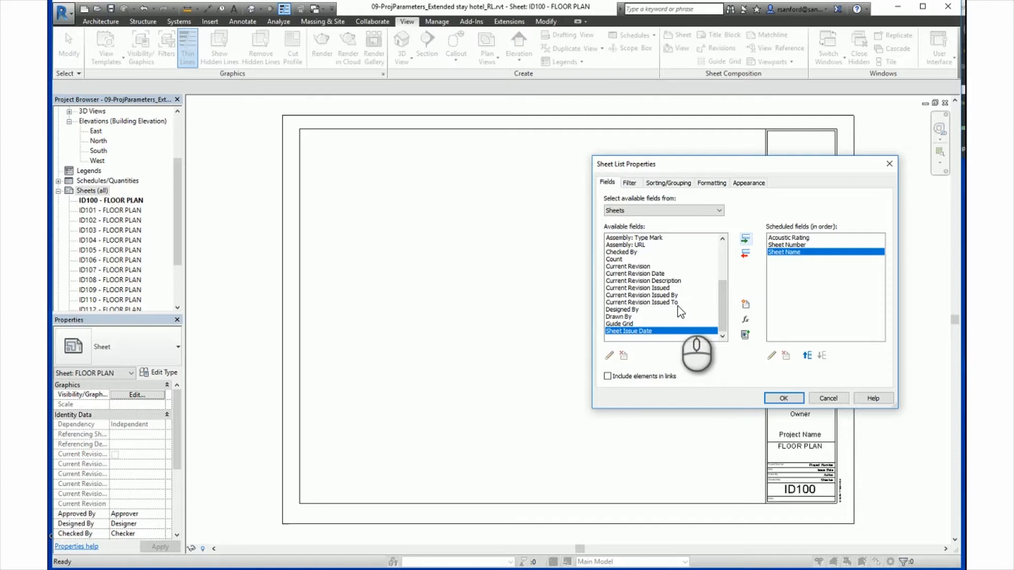
Sort the sheet list by Acoustic Rating with a header, and secondarily by Sheet Number, both ascending, and generate the schedule.
left_click(661, 184)
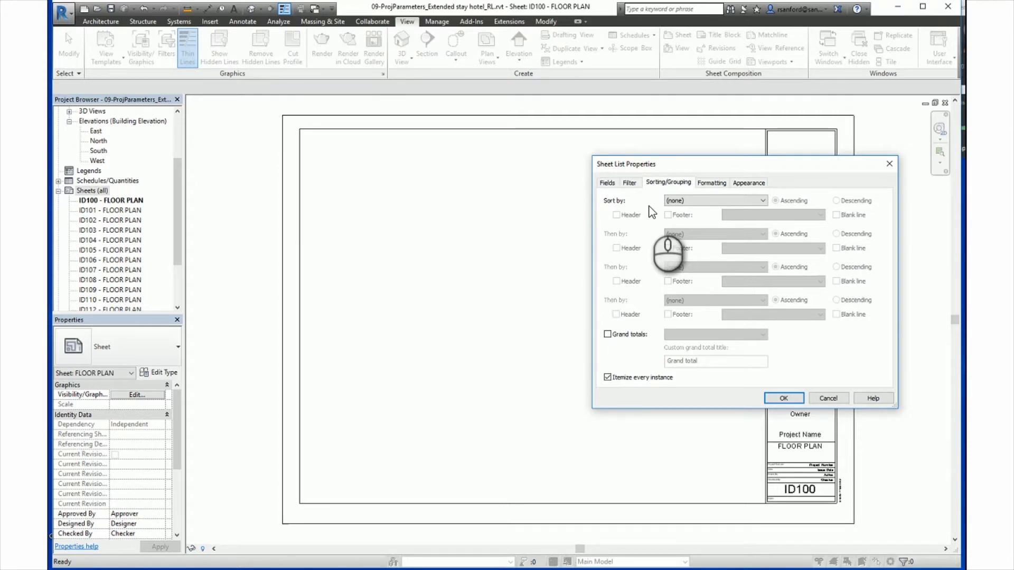
left_click(686, 201)
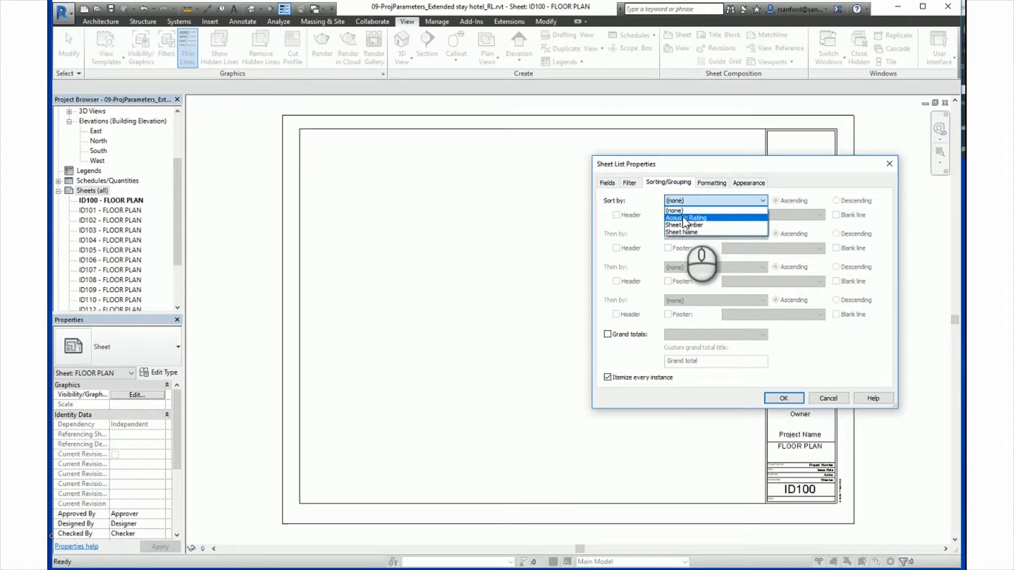
left_click(685, 220)
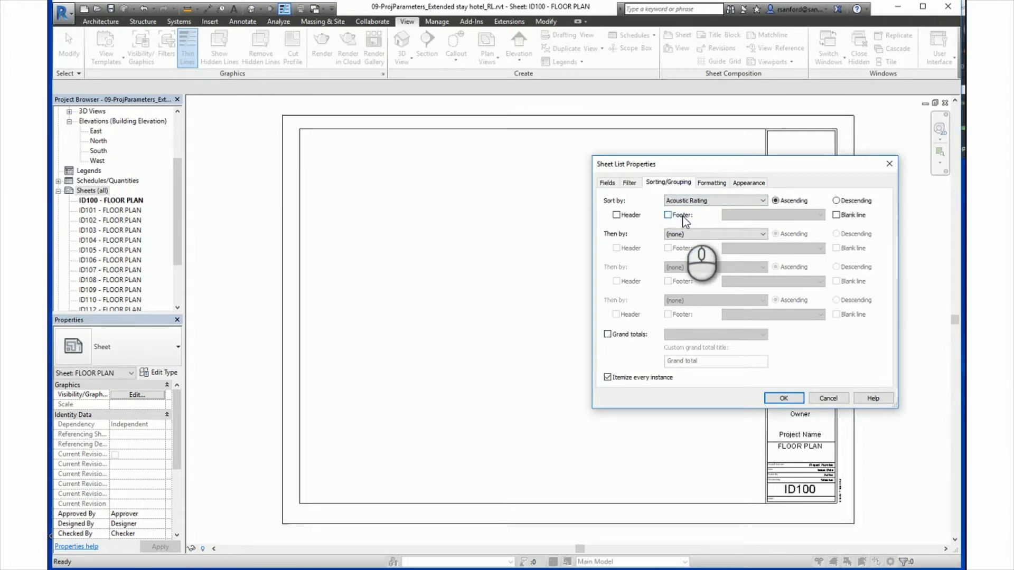
left_click(615, 215)
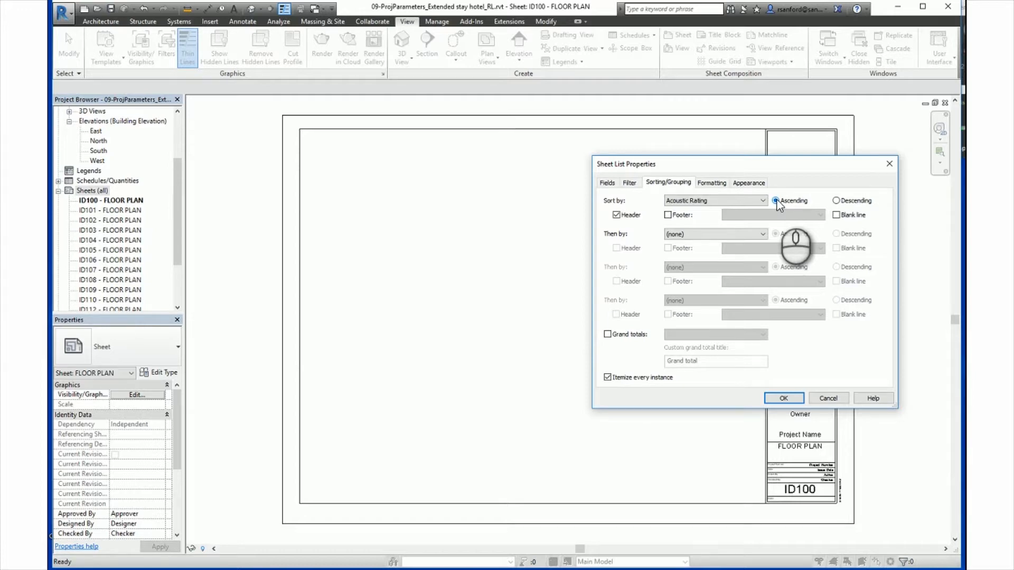
left_click(750, 234)
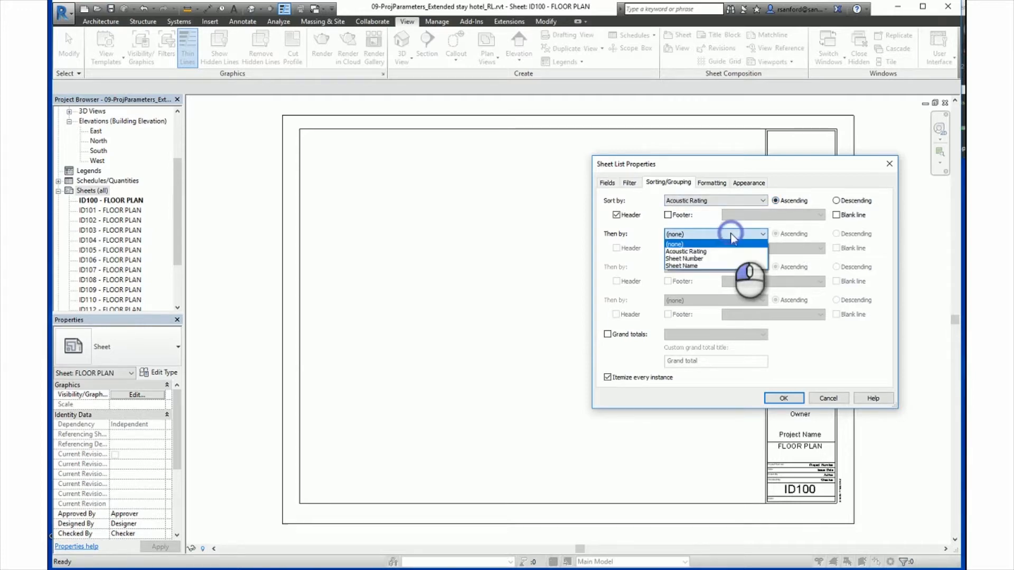
left_click(704, 259)
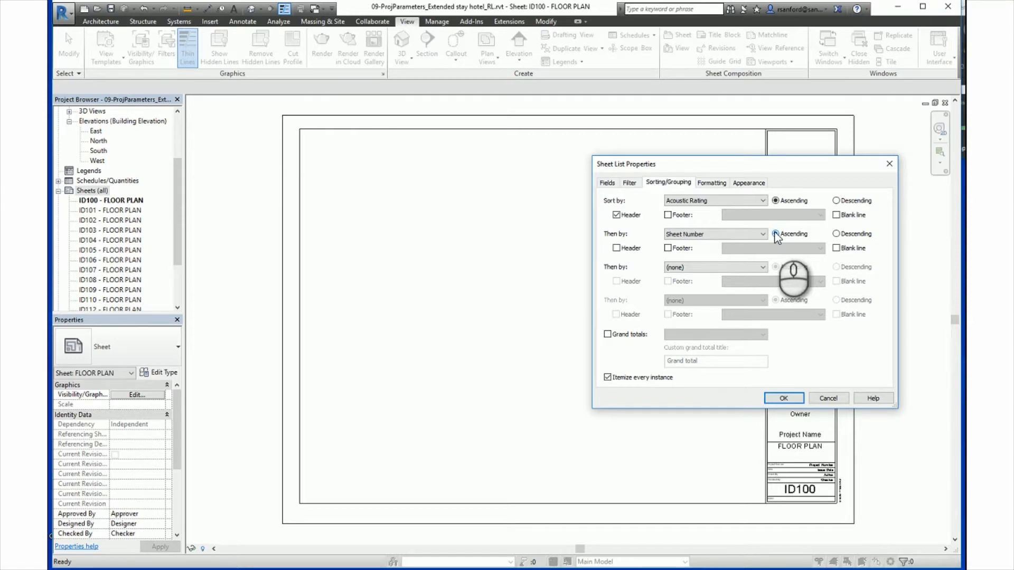
left_click(783, 399)
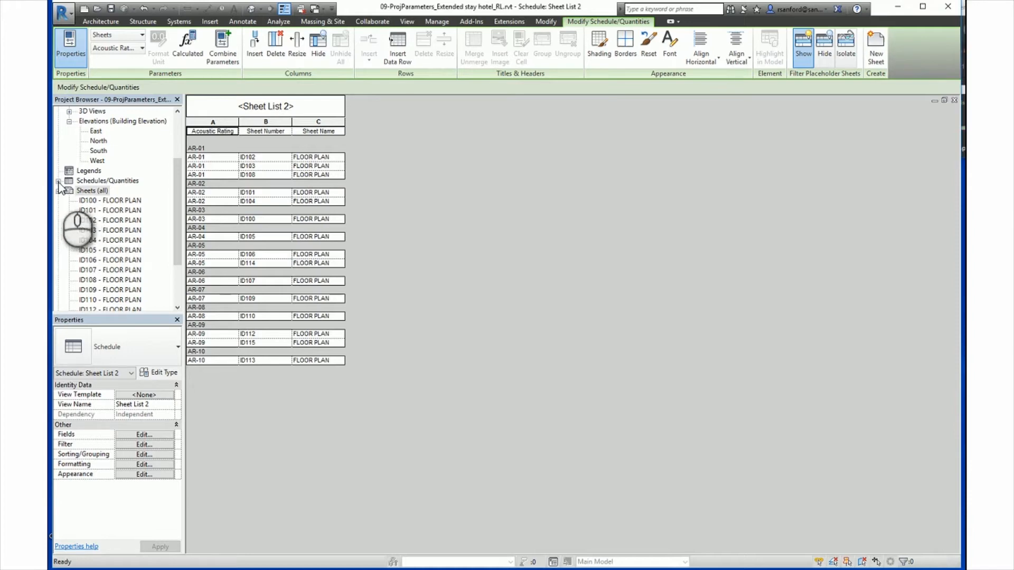
Change the new sheet list's title in the schedule header to Sheet List with Acoustic.
scroll(105, 193, "up", 3)
scroll(104, 194, "down", 3)
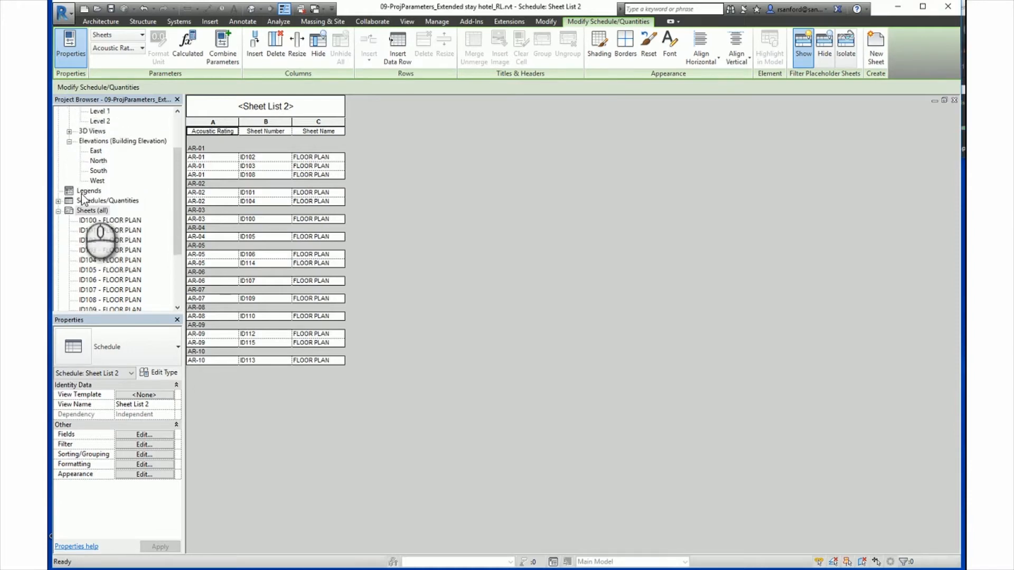
left_click(59, 201)
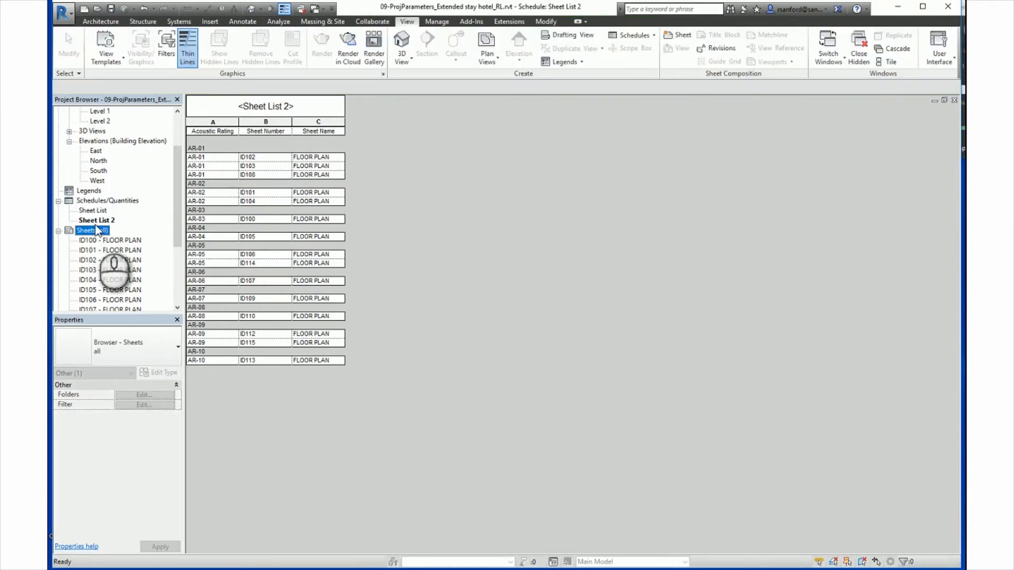
left_click(252, 110)
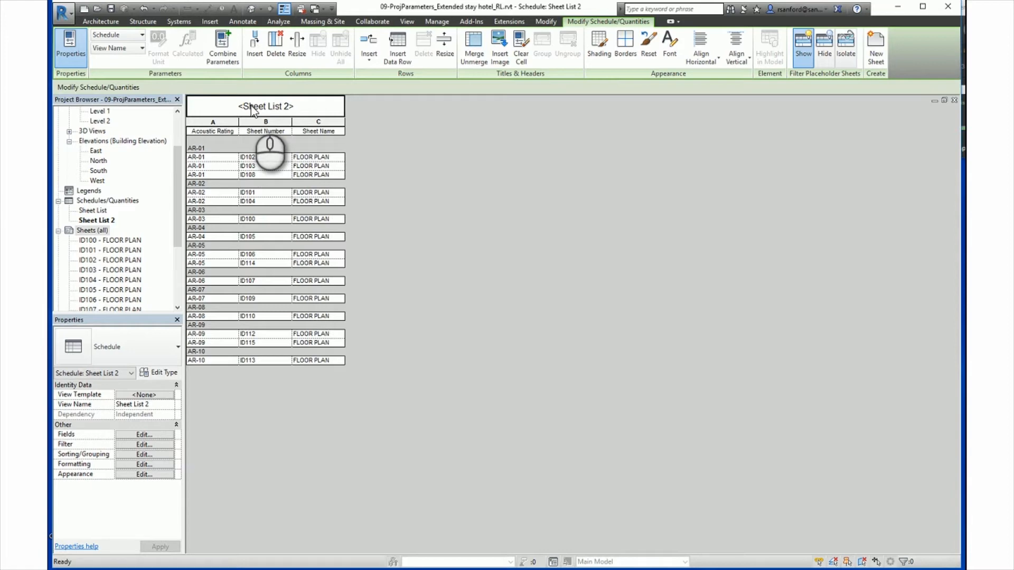
left_click(253, 110)
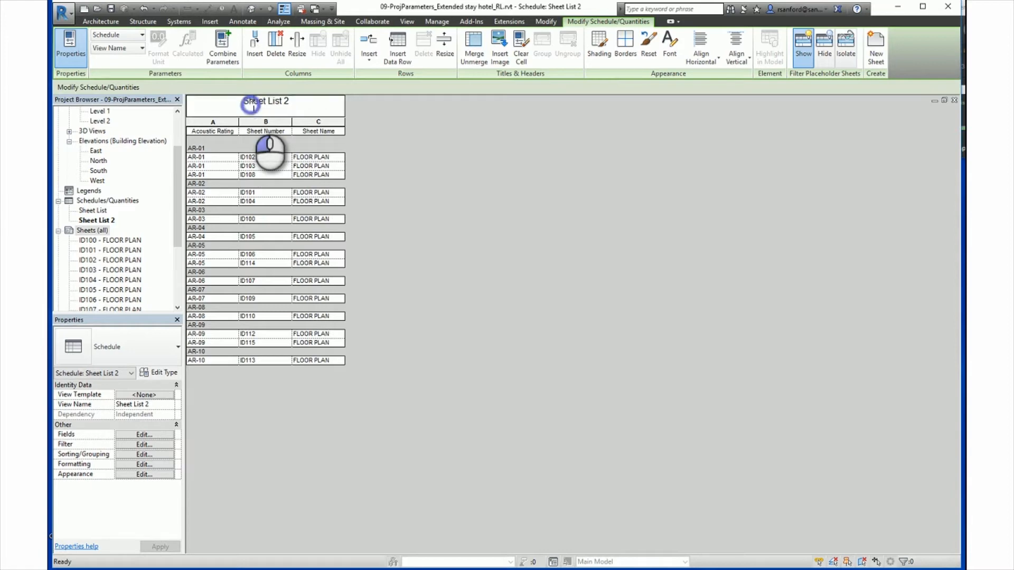
left_click(301, 105)
key("BackSpace")
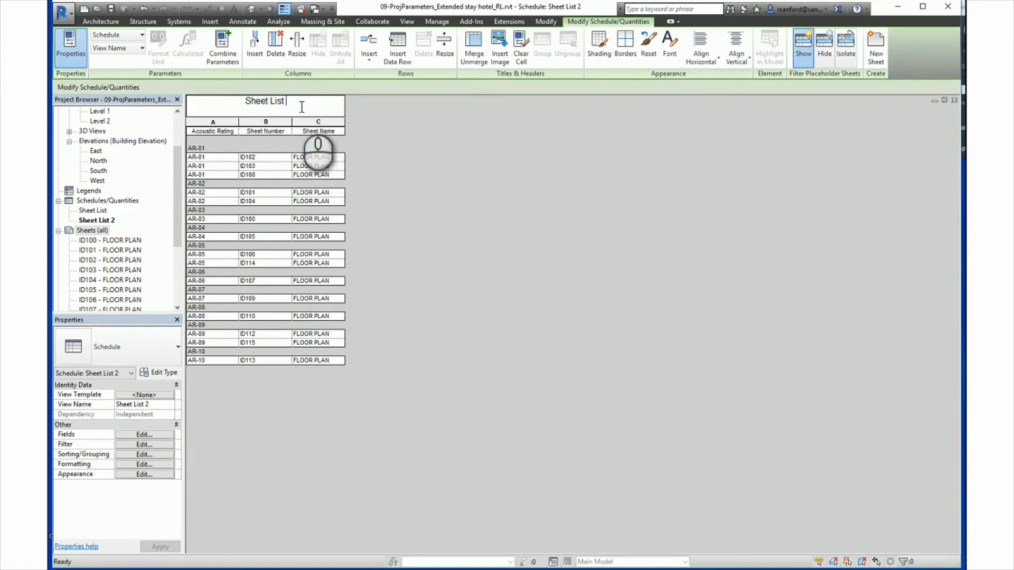
type("with Acoustic")
key("Return")
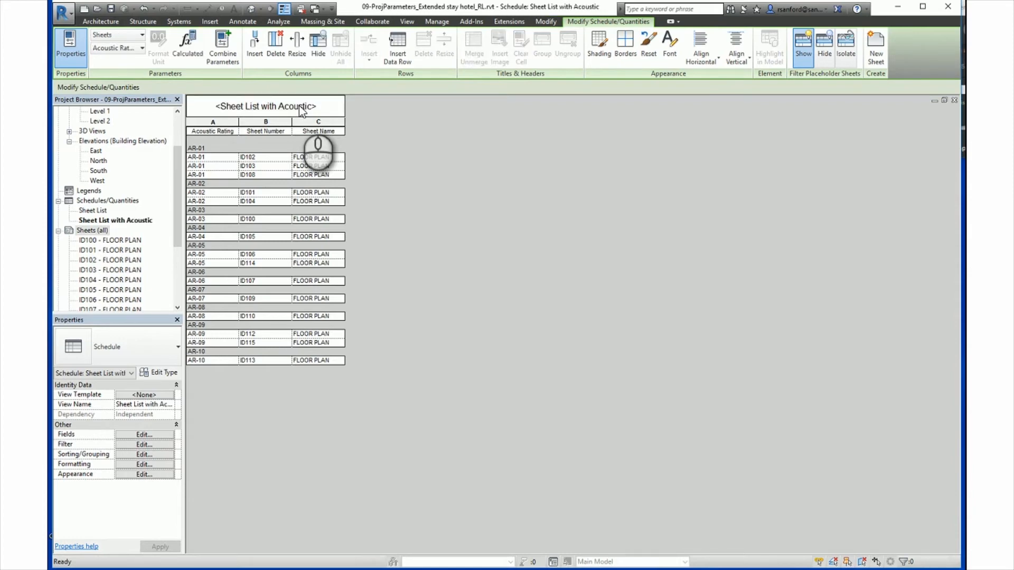
Rename the Sheet List with Acoustic schedule view as Sheet List 2.
left_click(89, 221)
right_click(90, 221)
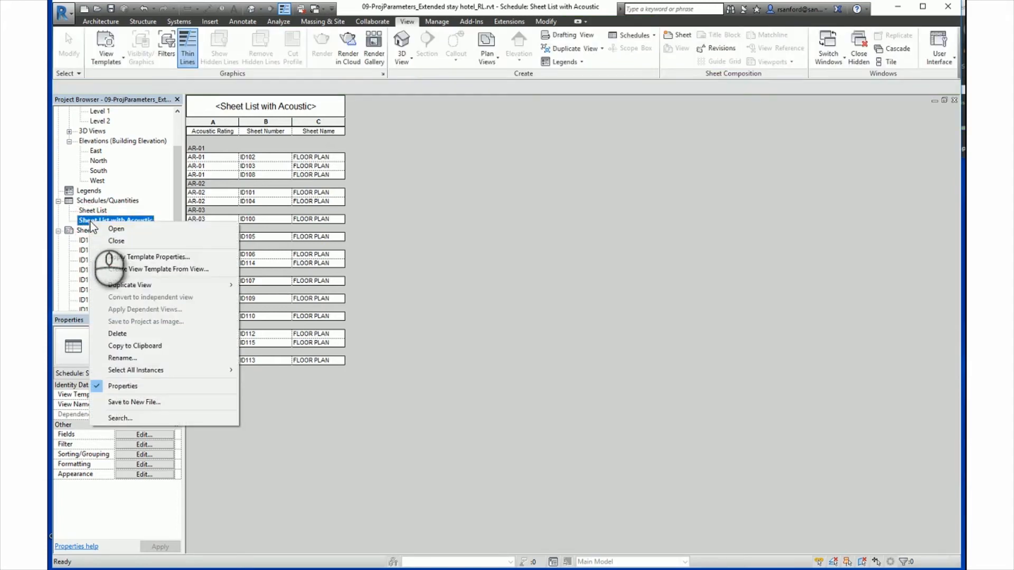
left_click(119, 358)
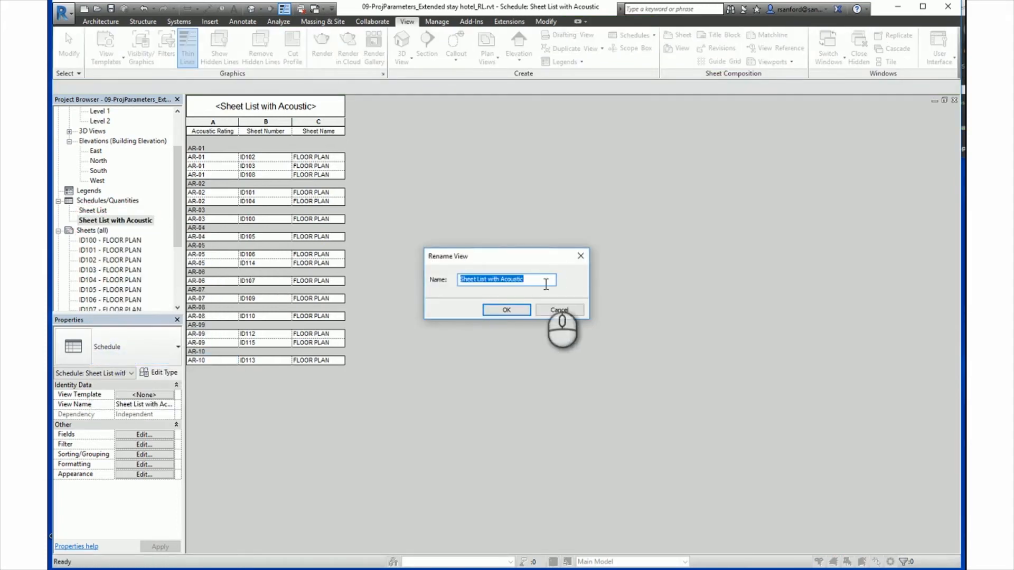
left_click(528, 282)
key("BackSpace")
key("BackSpace")
key("BackSpace")
key("BackSpace")
key("BackSpace")
key("BackSpace")
key("BackSpace")
key("BackSpace")
key("BackSpace")
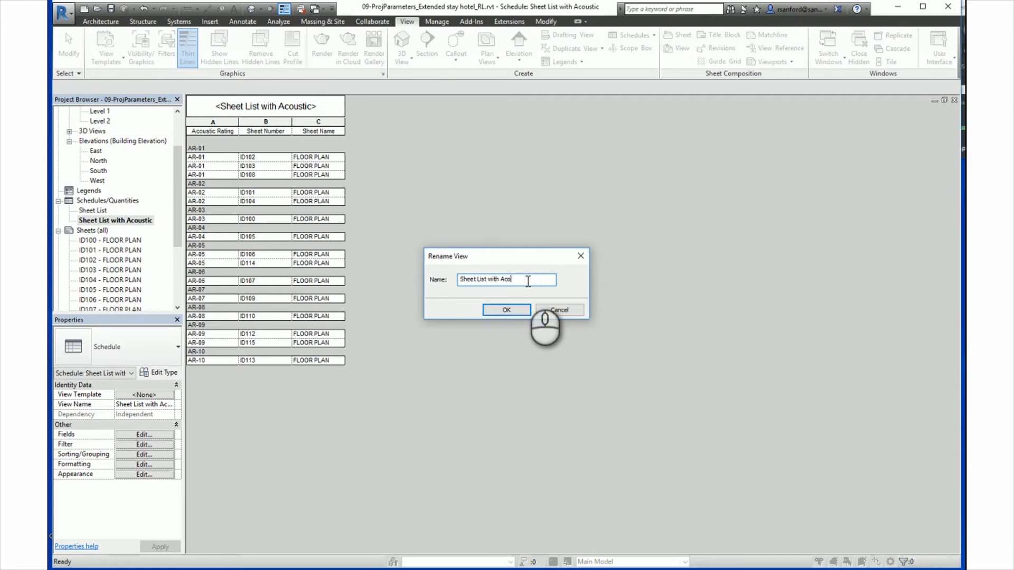
key("BackSpace")
key("BackSpace")
key("BackSpace")
key("BackSpace")
type("2")
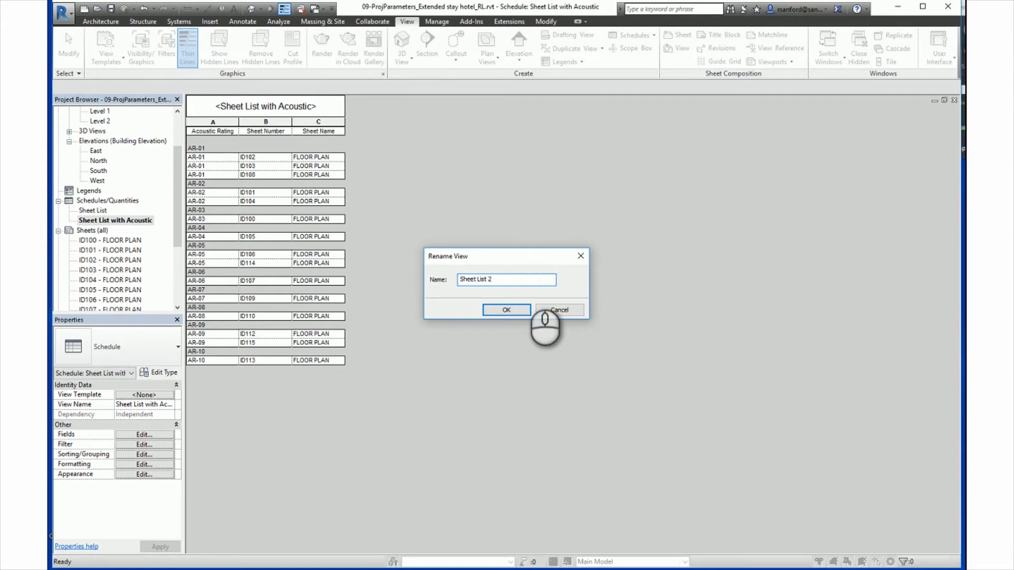
left_click(504, 312)
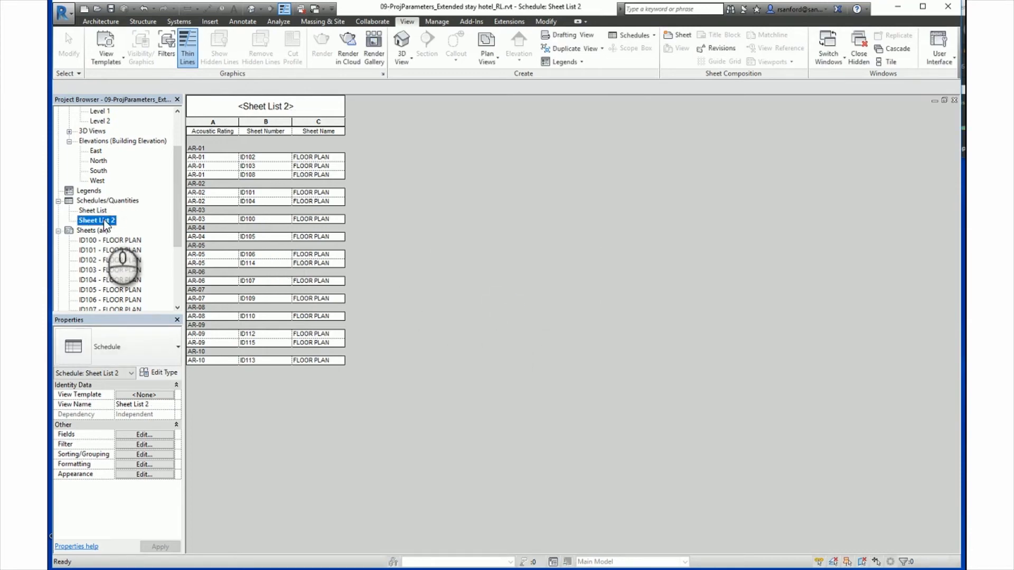